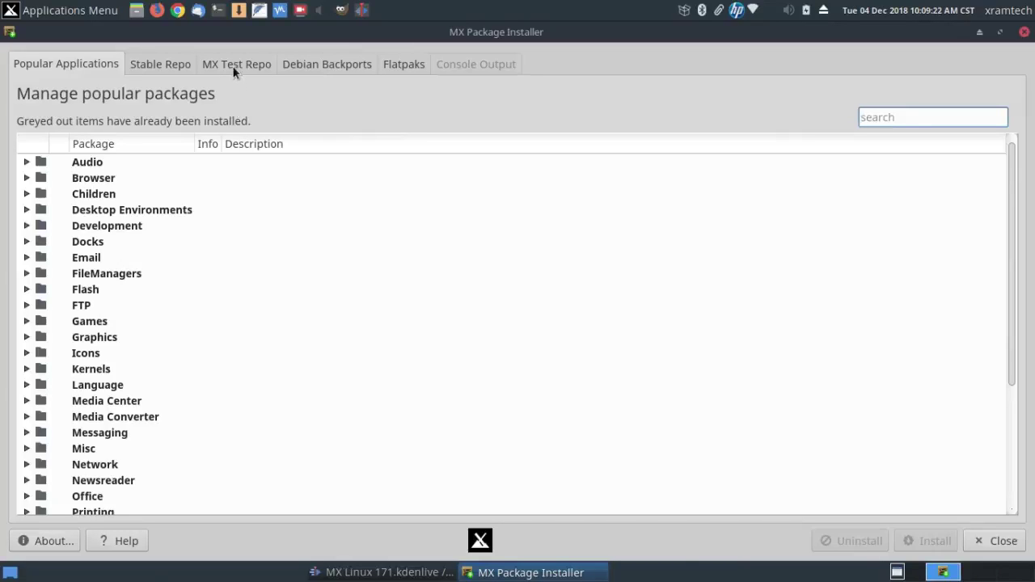
- Search the MX Test Repo for "kden", dismissing its testing warning, and select the kdenlive package
click(233, 69)
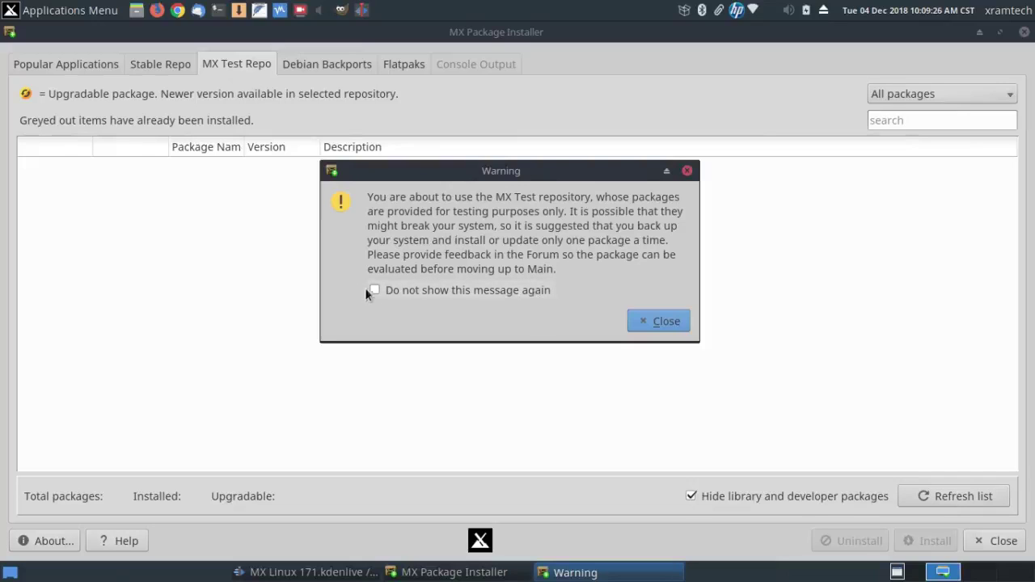
click(639, 321)
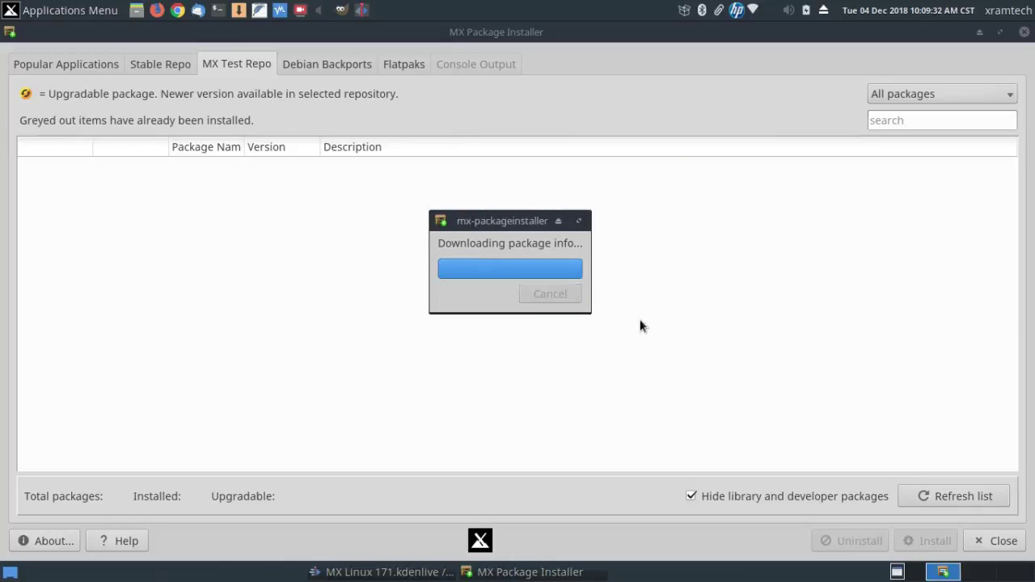
scroll(642, 327, down, 6)
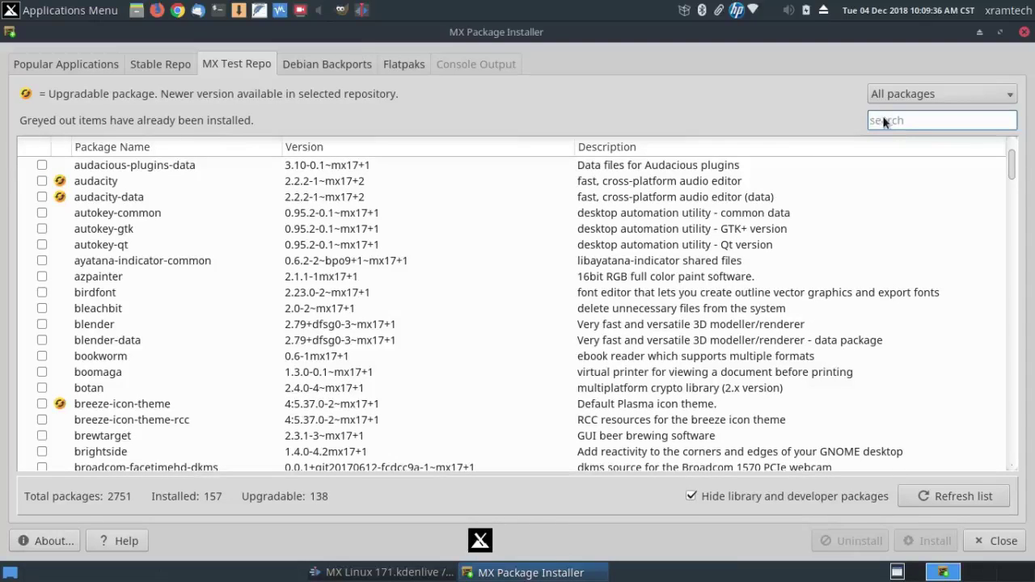
text(kden)
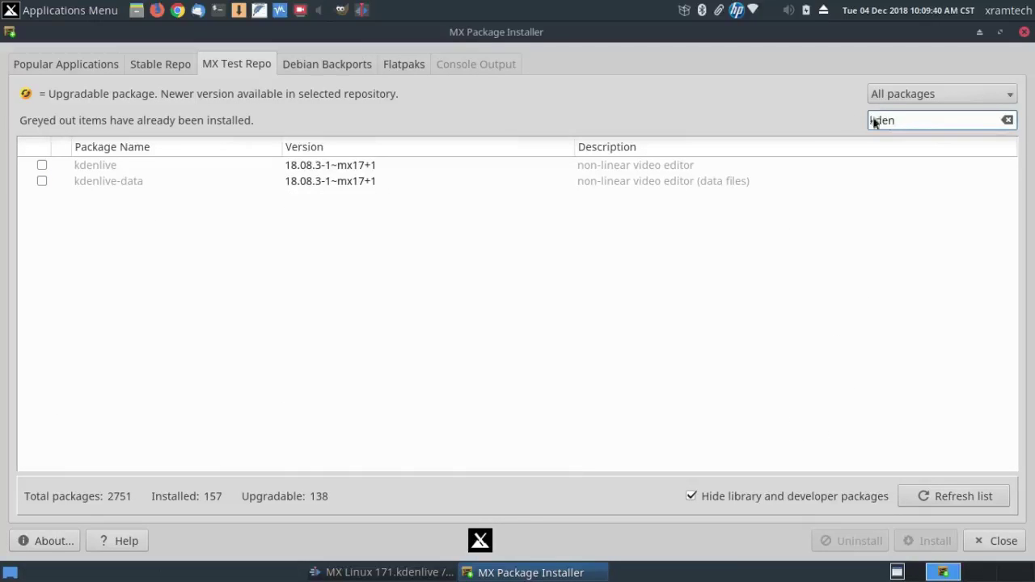
click(109, 167)
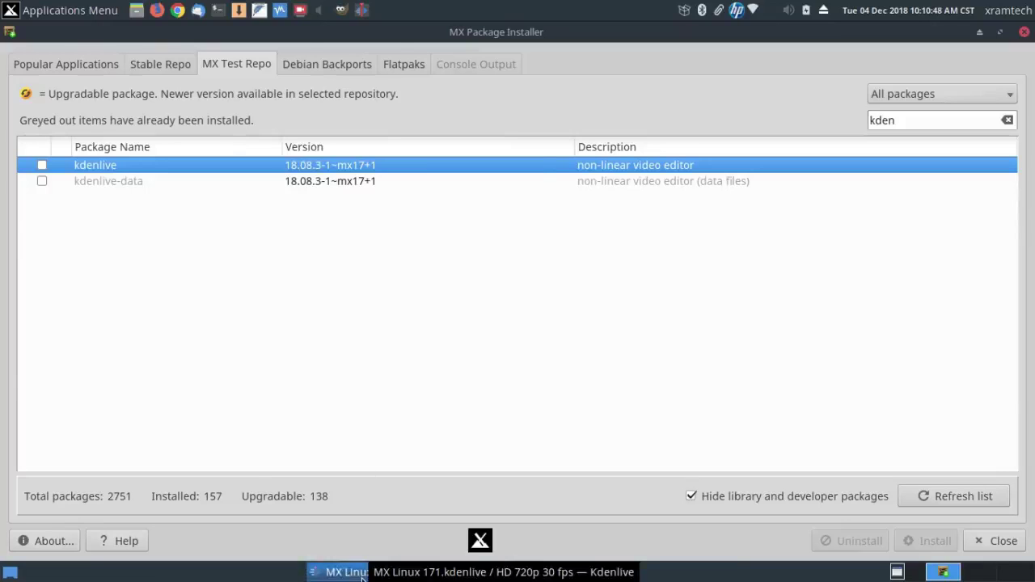
- Switch to Kdenlive to view the open MX Linux 171 project, then close both Kdenlive and MX Package Installer
click(363, 574)
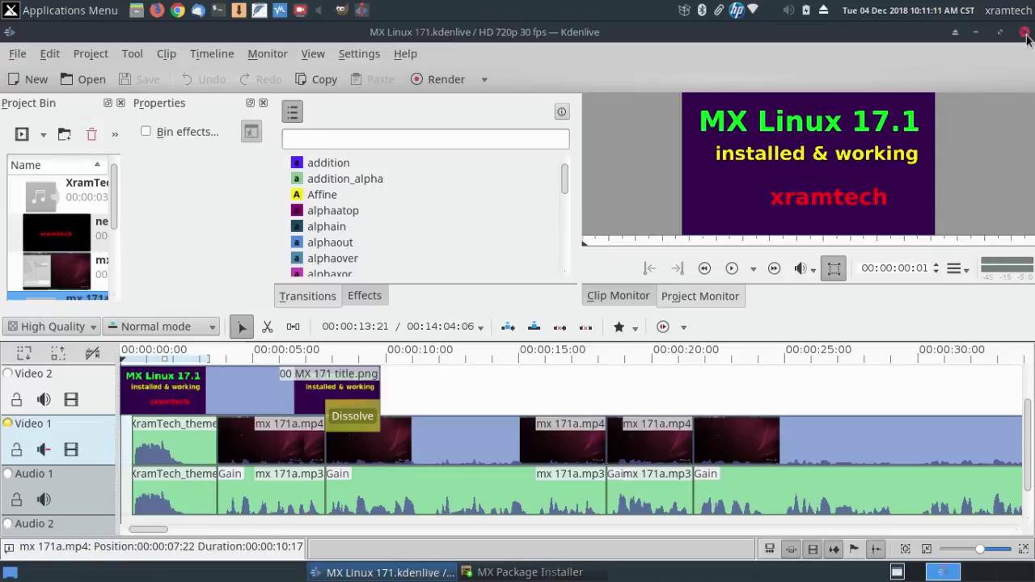
click(1024, 33)
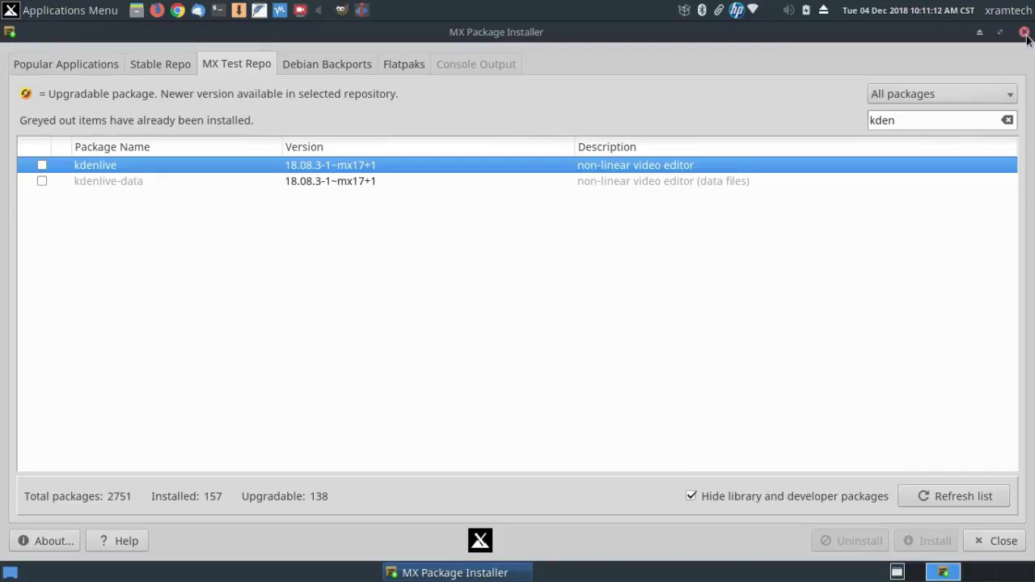
click(1025, 33)
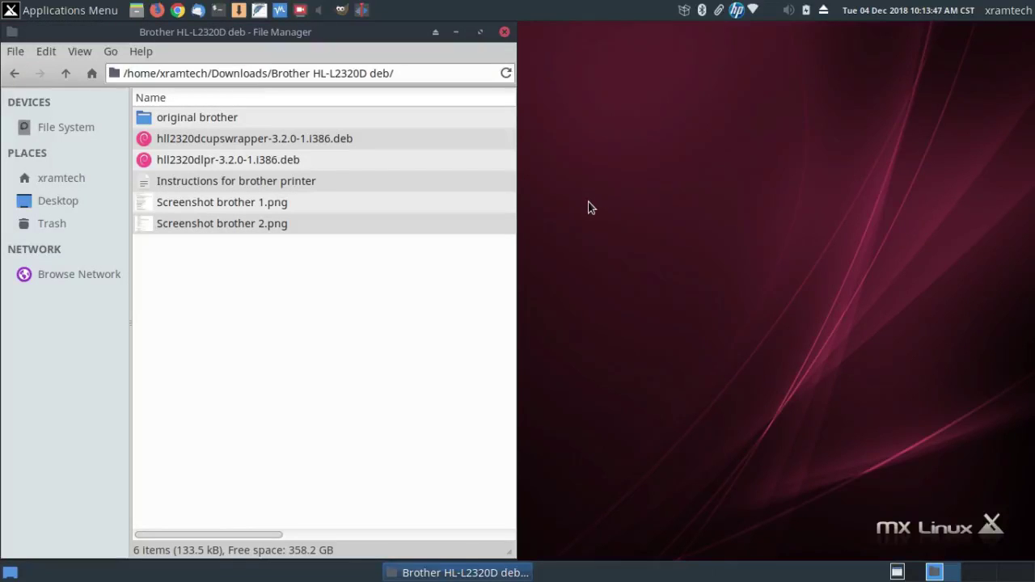
- Open a terminal in the Brother HL-L2320D deb folder and enlarge its text by several levels
right_click(177, 269)
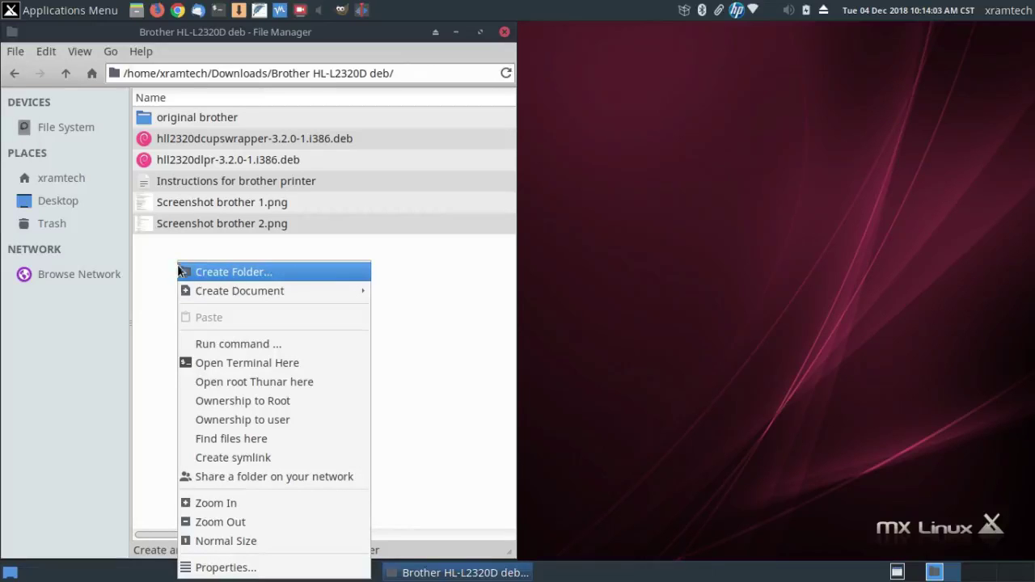
click(198, 363)
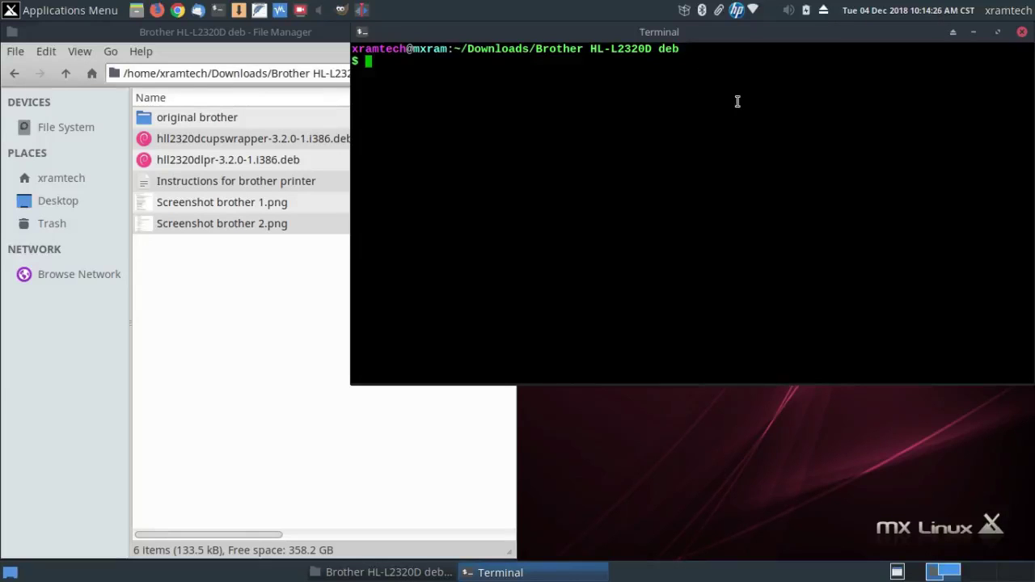
key(ctrl+plus)
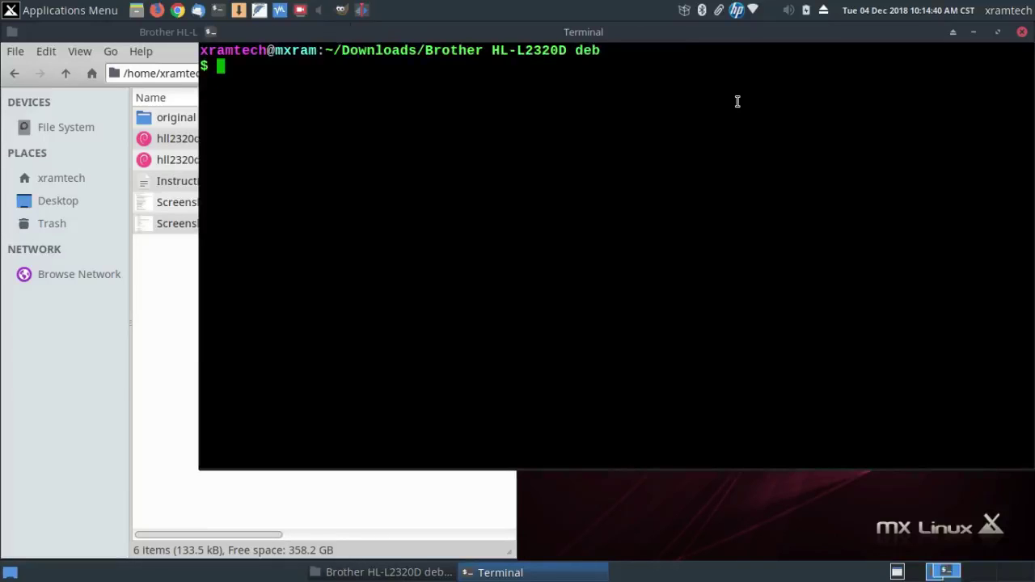
key(ctrl+plus)
key(ctrl+plus)
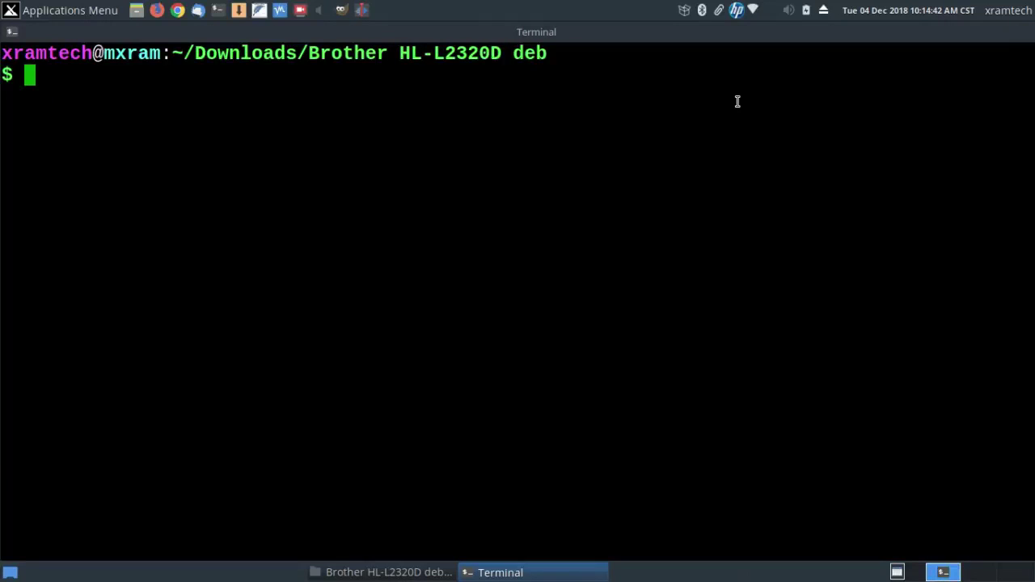
key(ctrl+plus)
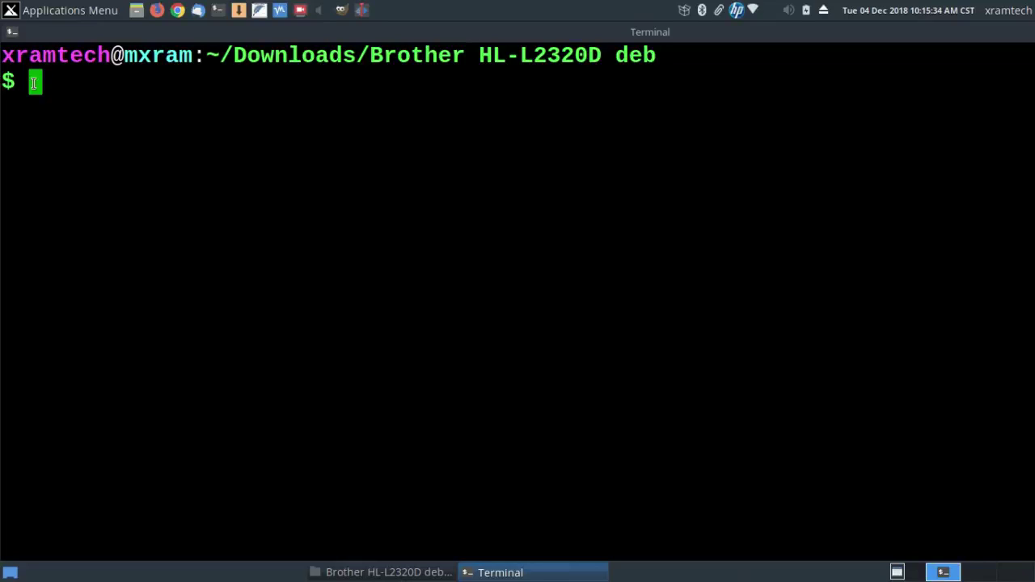
- Enter the package installation command "sudo dpkg -i" at the terminal prompt
text(s)
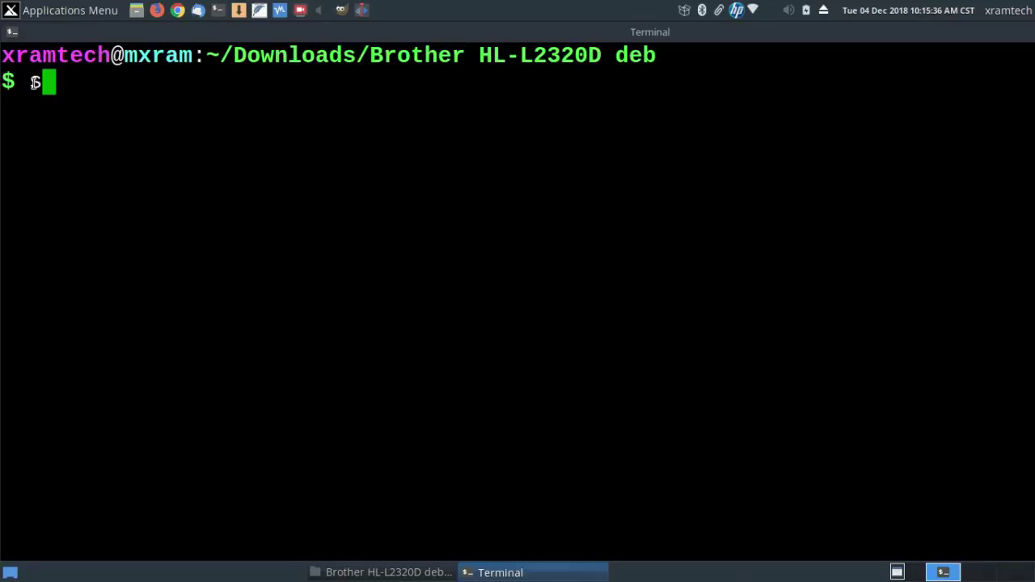
text(udo d)
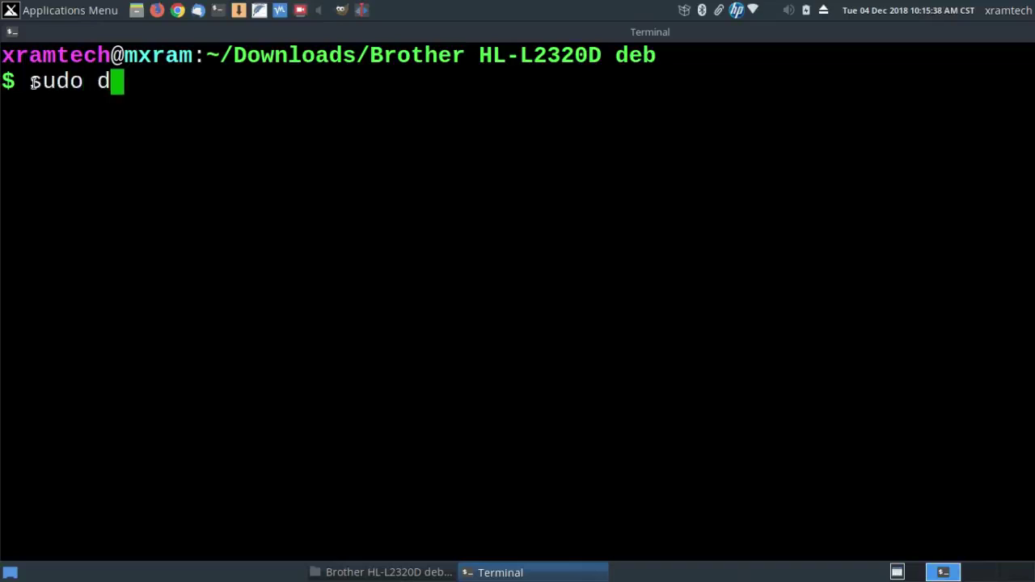
text(p)
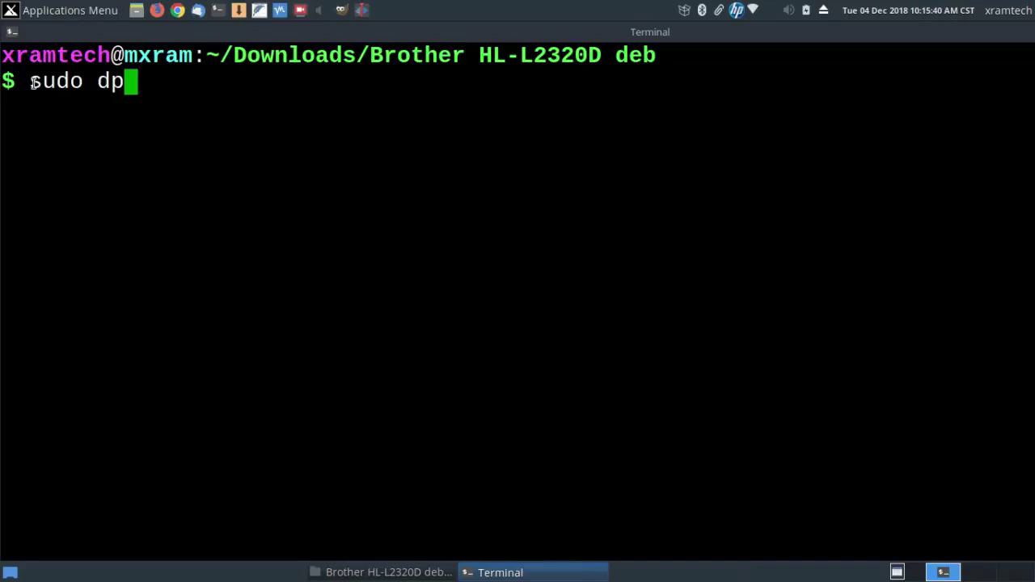
text(k)
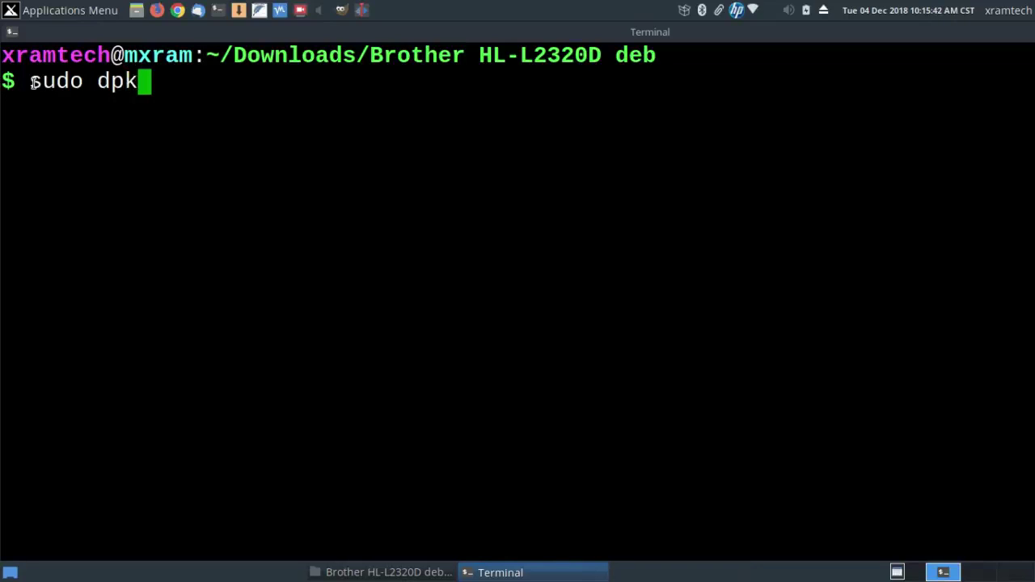
text(g)
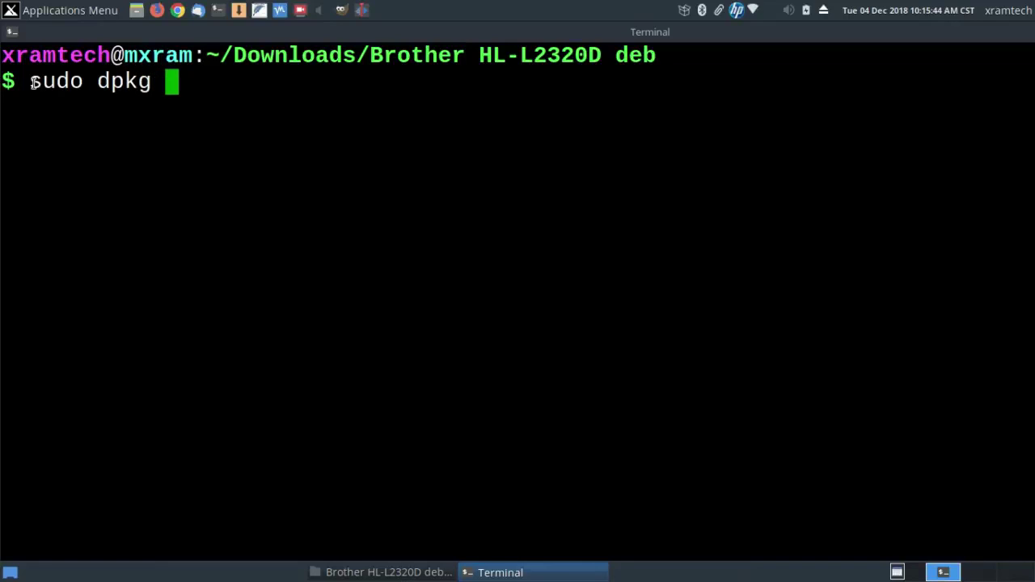
text( -i)
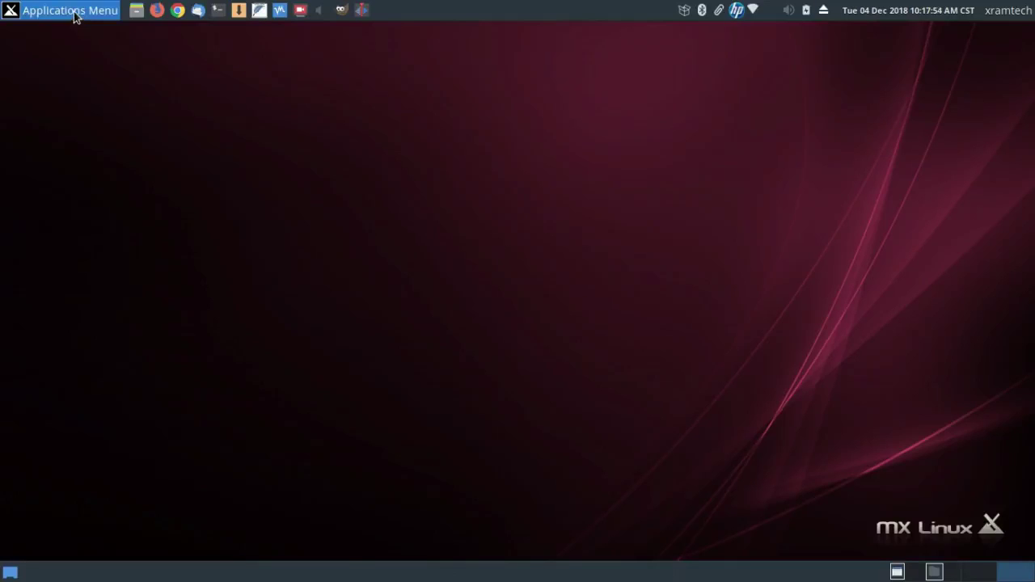
- Launch MX Boot Options to review the boot menu, splash and message settings, and close it along with its permissions notice
click(73, 14)
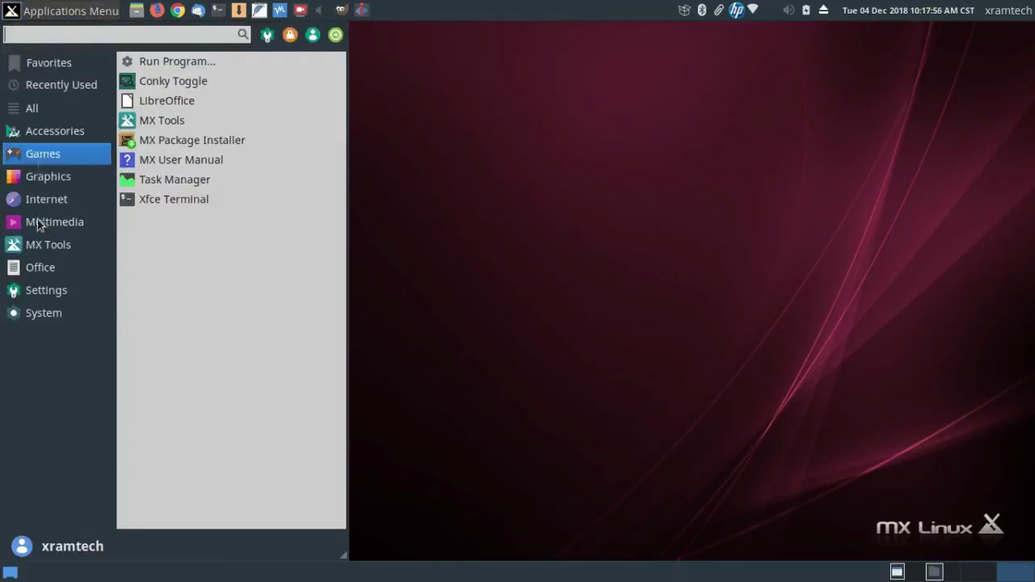
mouse_move(34, 251)
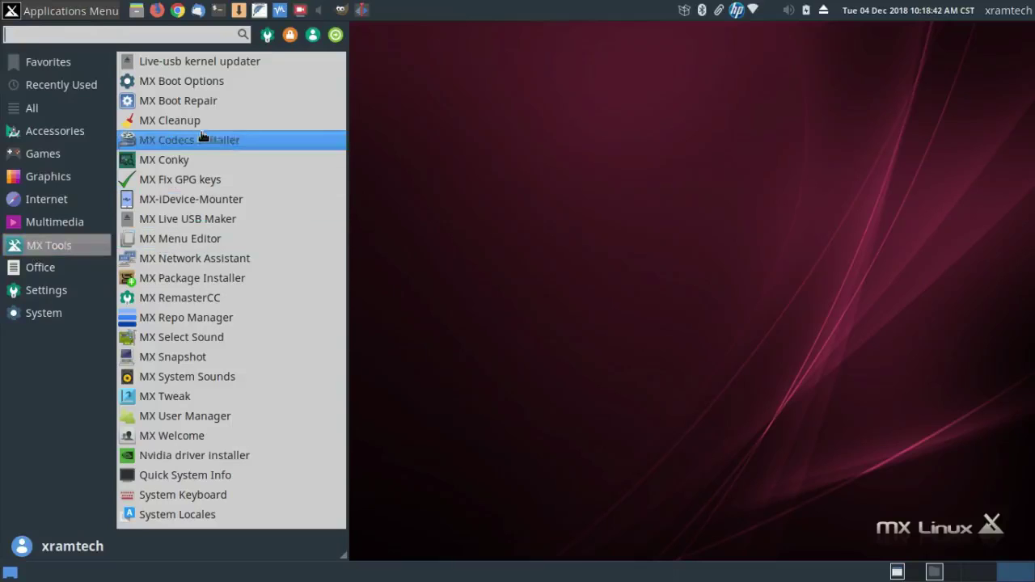
click(194, 84)
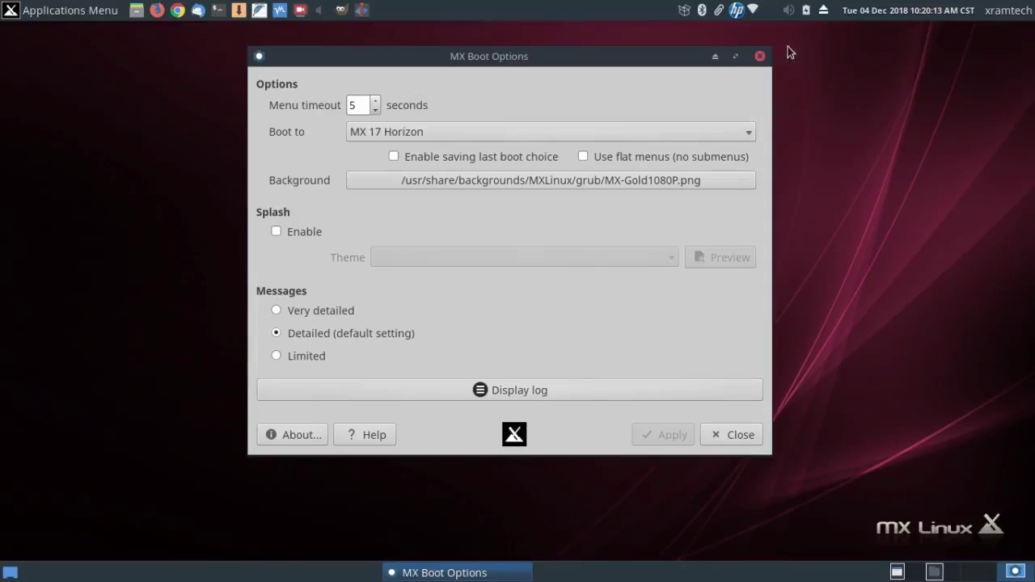
click(759, 56)
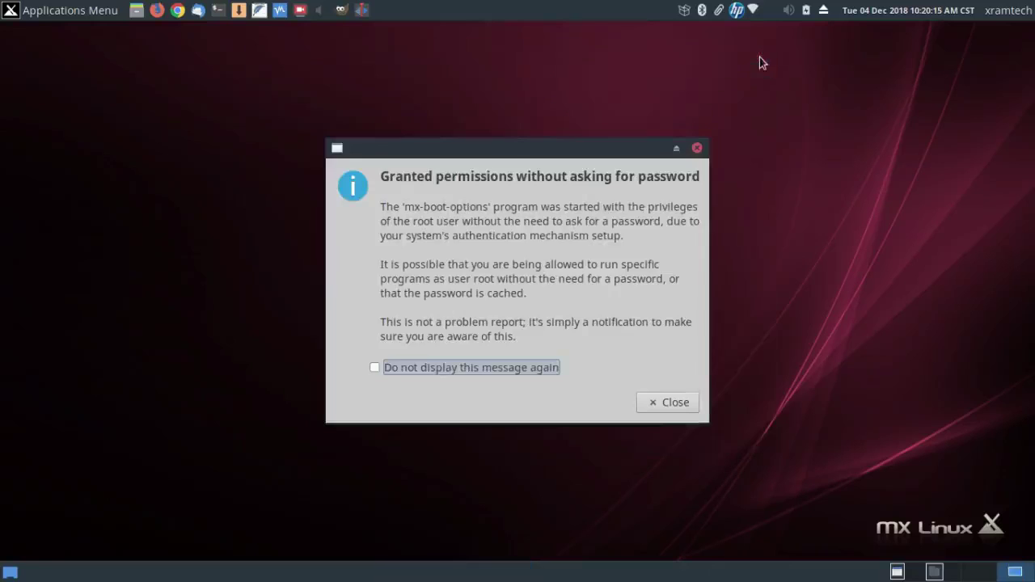
click(696, 148)
- Launch MX Boot Repair to review its GRUB and MBR options, and cancel it without applying, dismissing the permissions notice
click(110, 12)
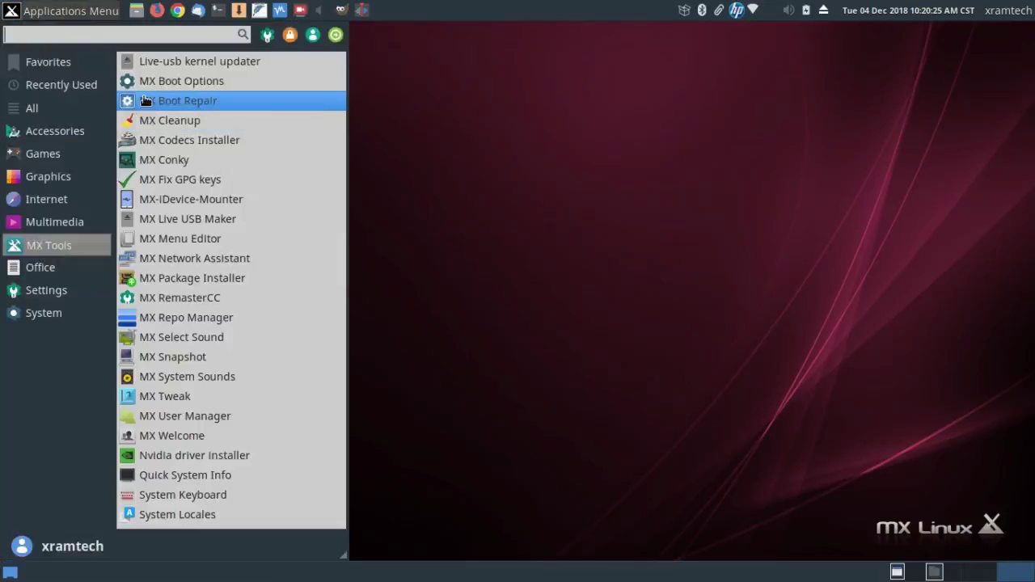
click(148, 102)
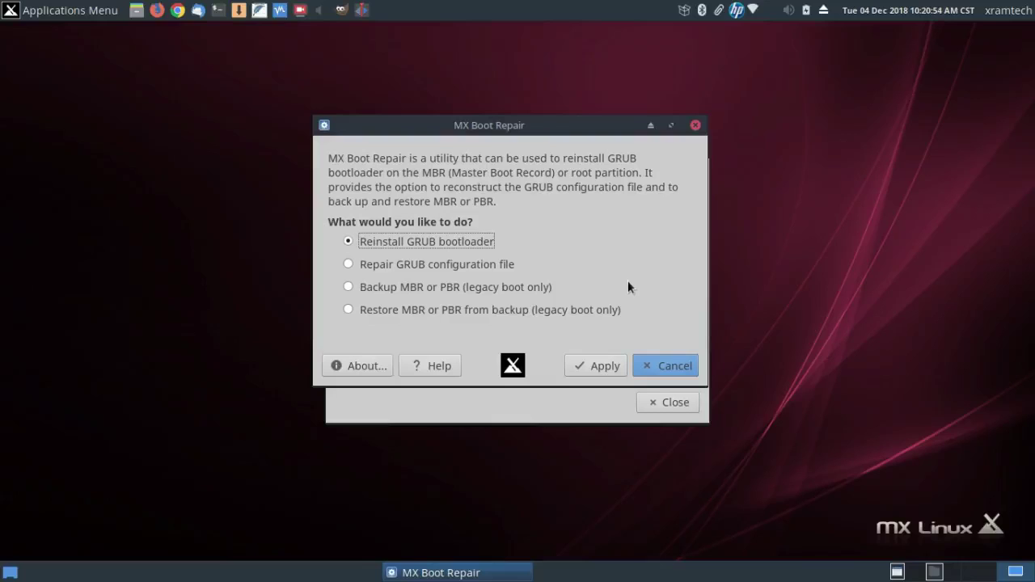
click(645, 368)
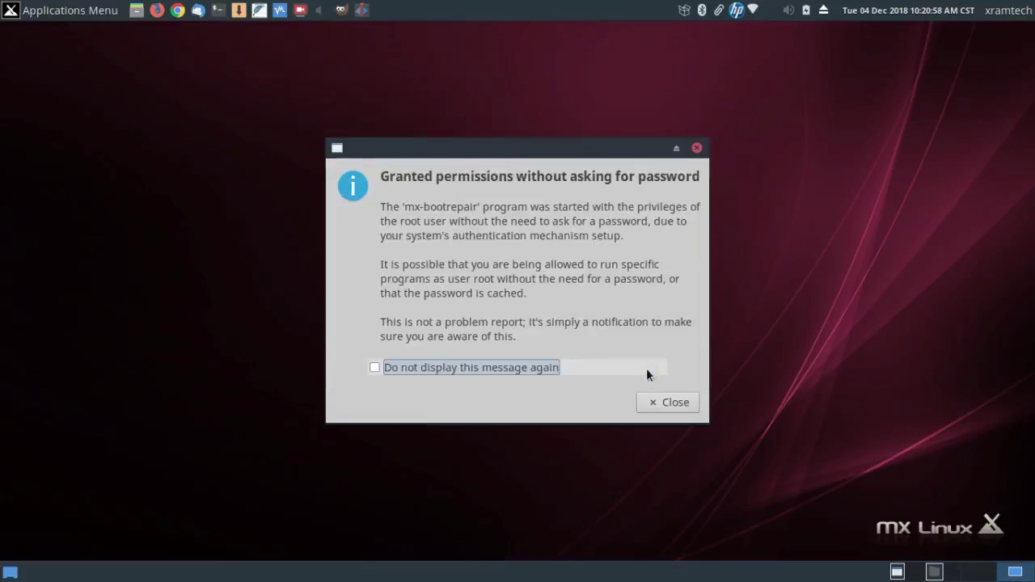
click(696, 148)
- Launch MX Cleanup to review its folder, cache, log and trash cleaning options, and close it without applying
click(71, 10)
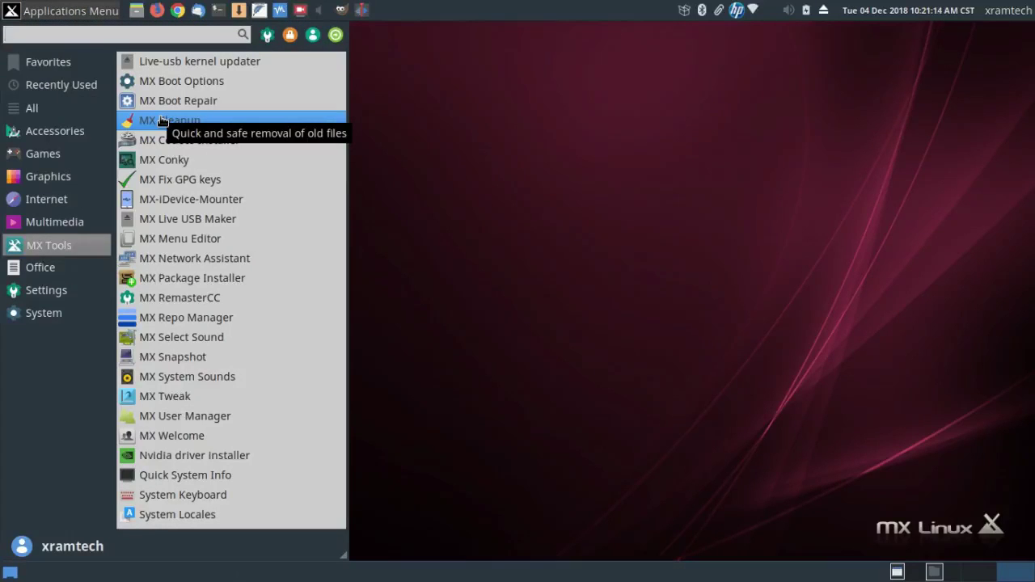
click(162, 119)
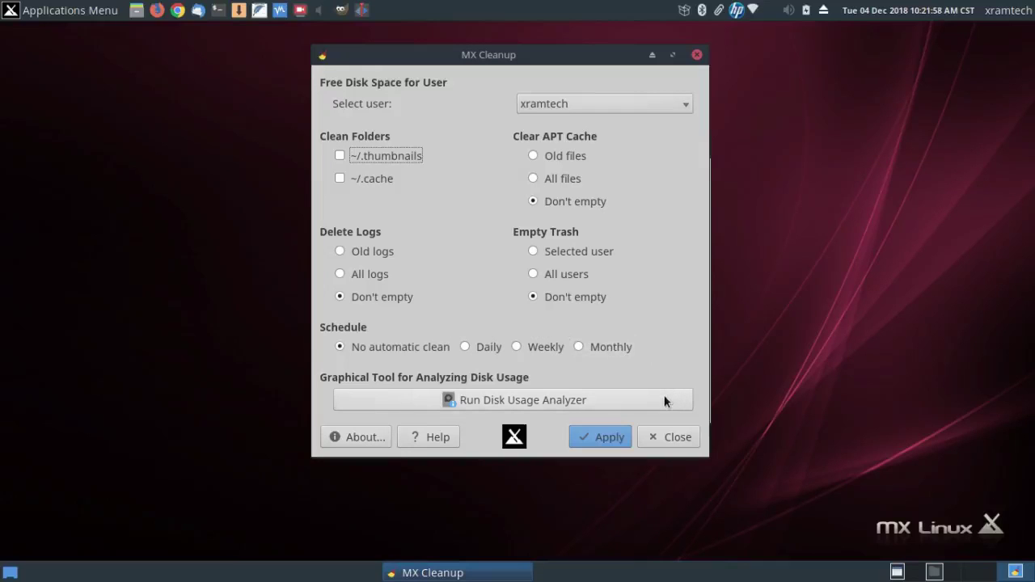
click(668, 437)
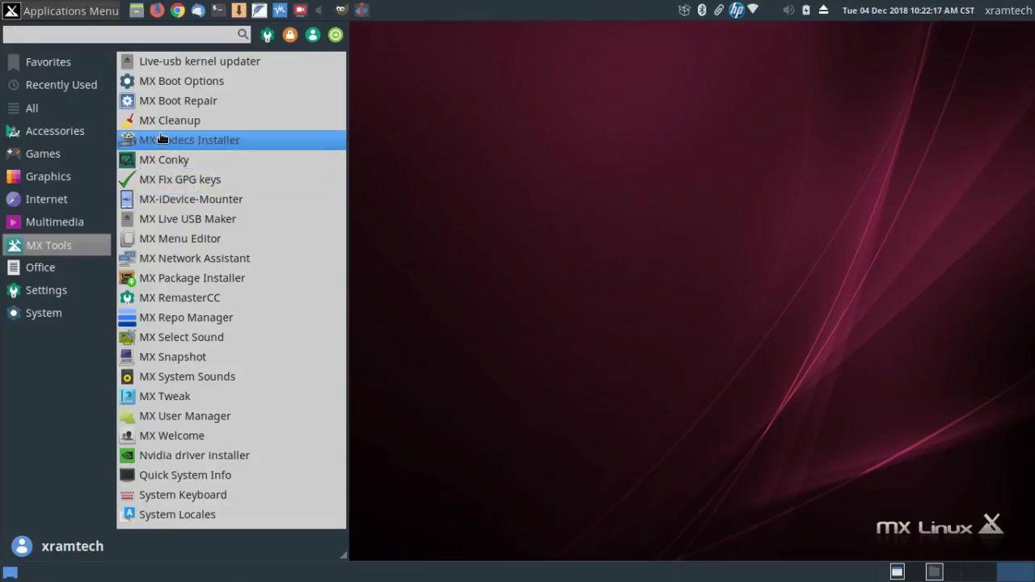
- Launch MX Codecs Installer and accept legal responsibility for downloading the restricted codecs
click(160, 139)
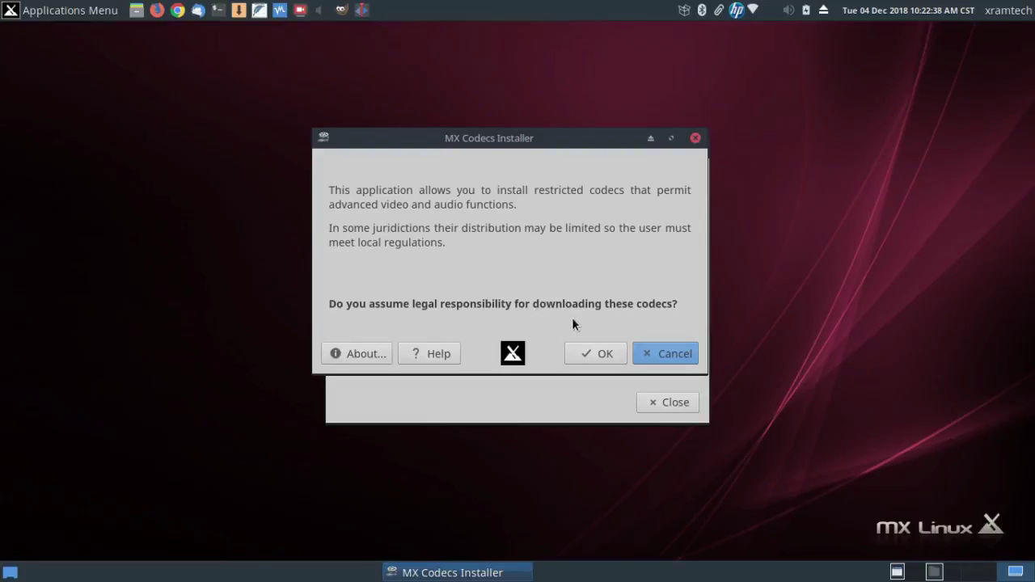
click(597, 357)
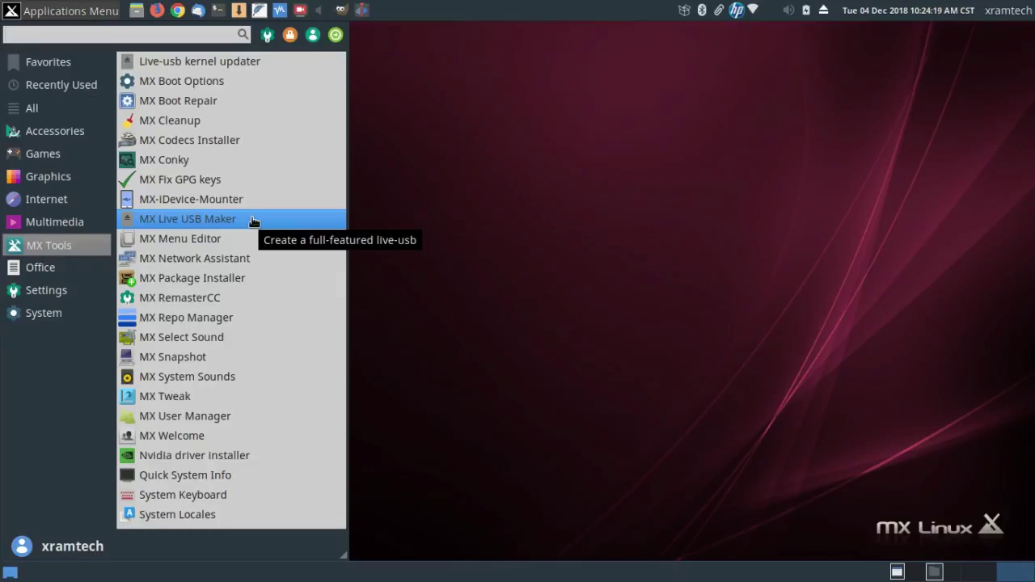
- Launch MX Menu Editor, expand the Accessories category to view its applications, and close the editor
click(213, 242)
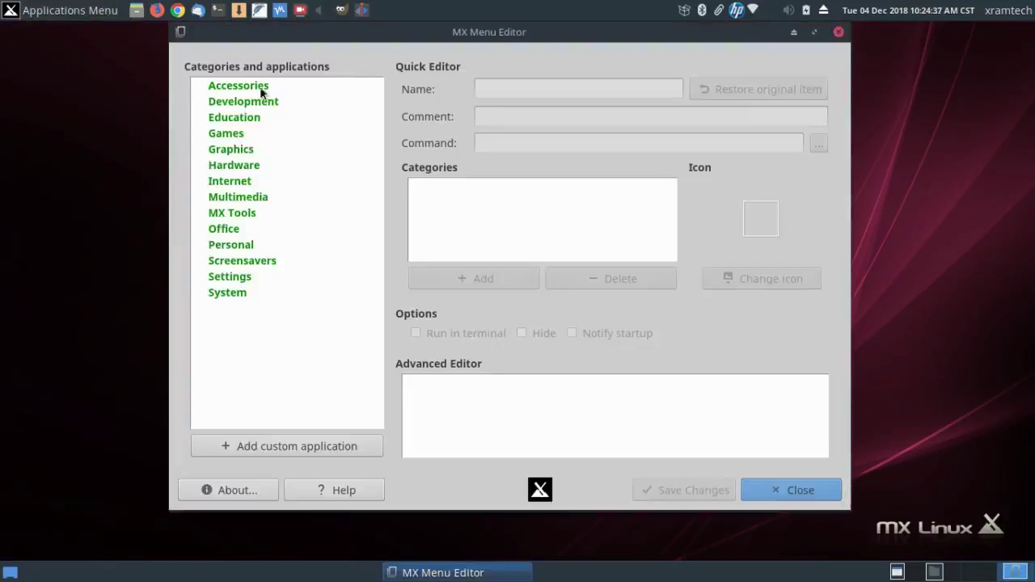
click(261, 88)
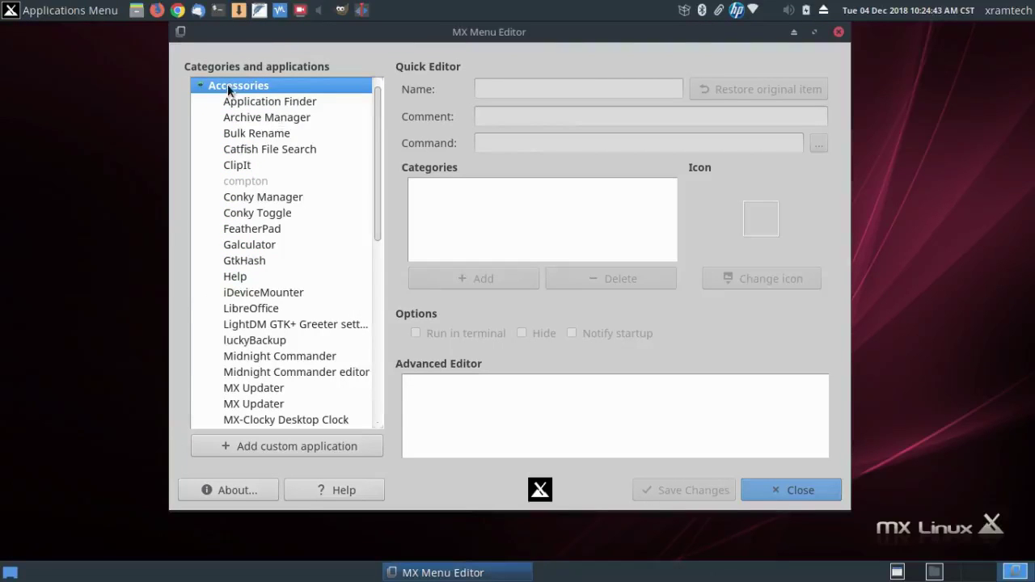
click(815, 489)
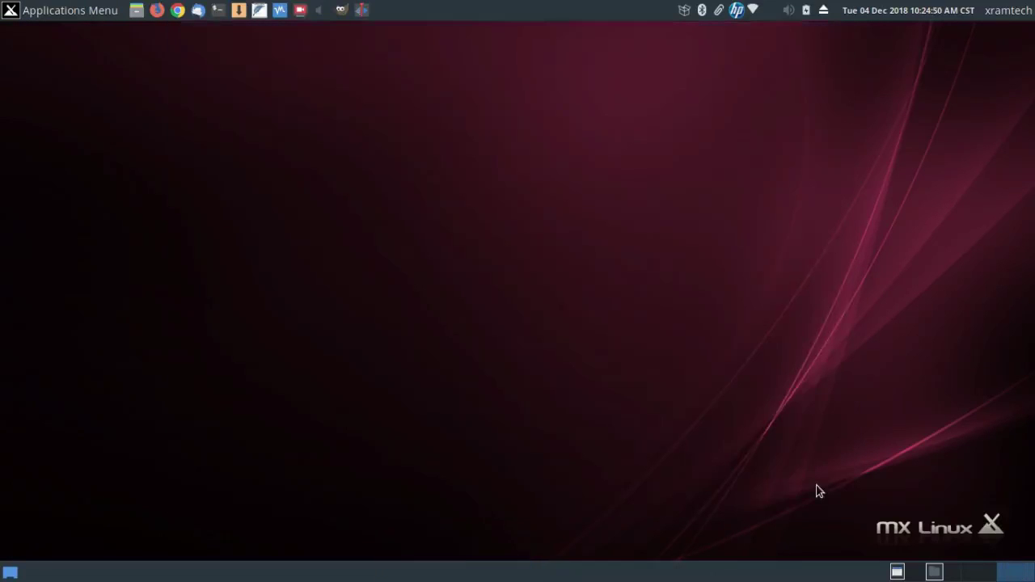
- Launch MX Repo Manager, dismiss the permissions notice, and look through the list of MX repository mirrors
click(42, 13)
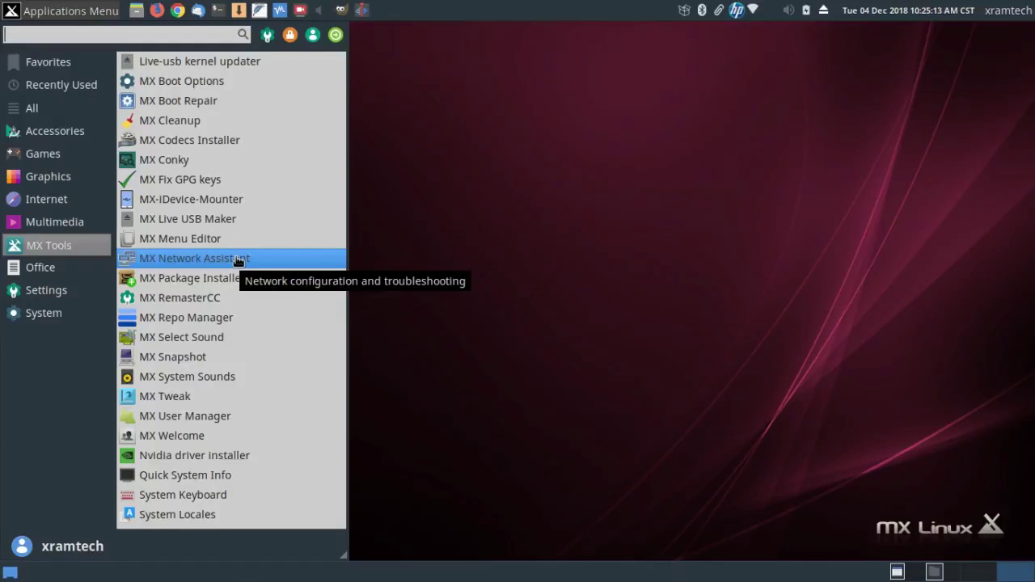
click(206, 322)
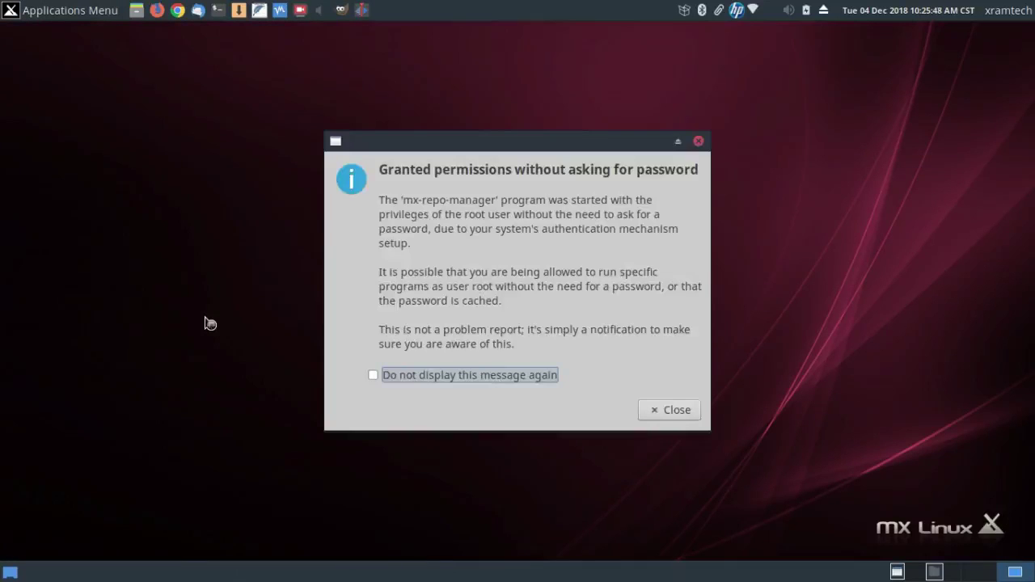
click(669, 410)
drag(781, 396, 779, 97)
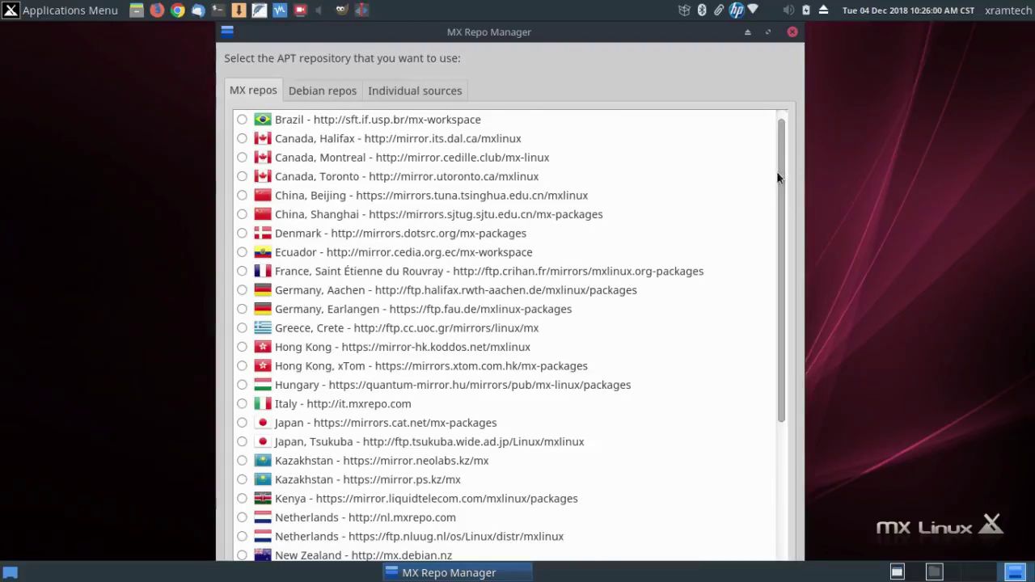
scroll(758, 239, down, 2)
scroll(751, 307, down, 5)
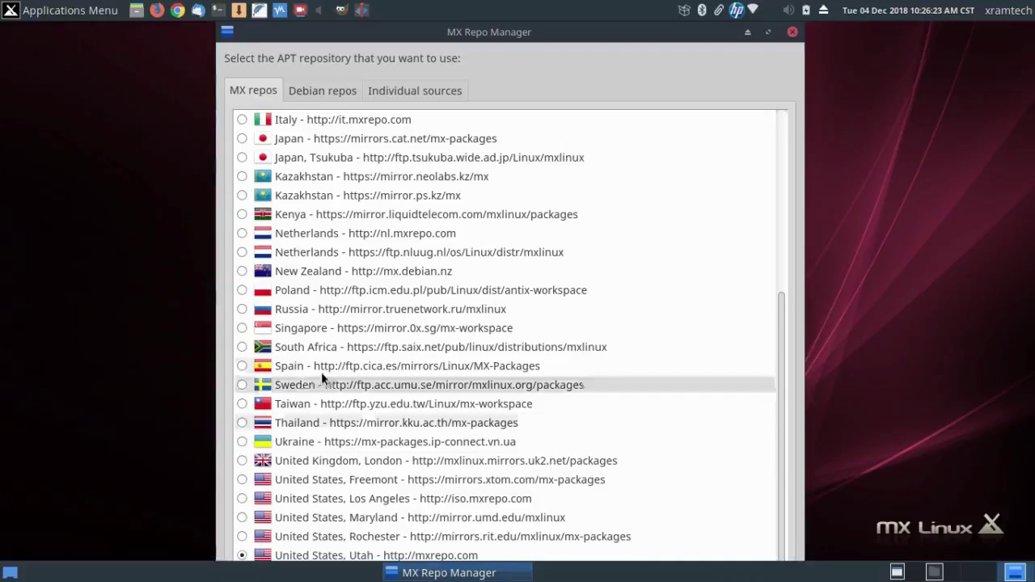
- Review the Debian repositories and the individual sources, and close MX Repo Manager without changes
click(329, 96)
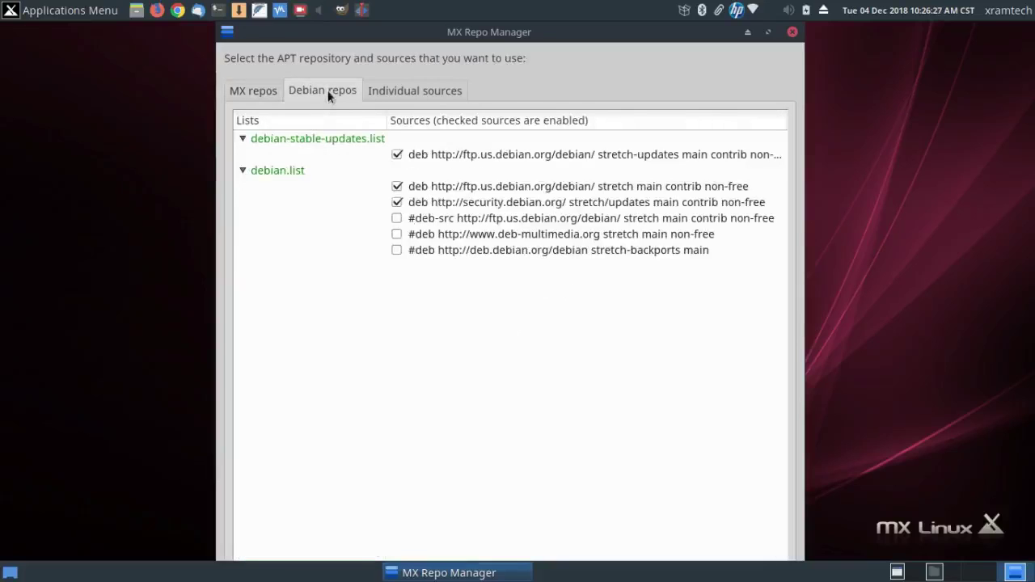
click(378, 99)
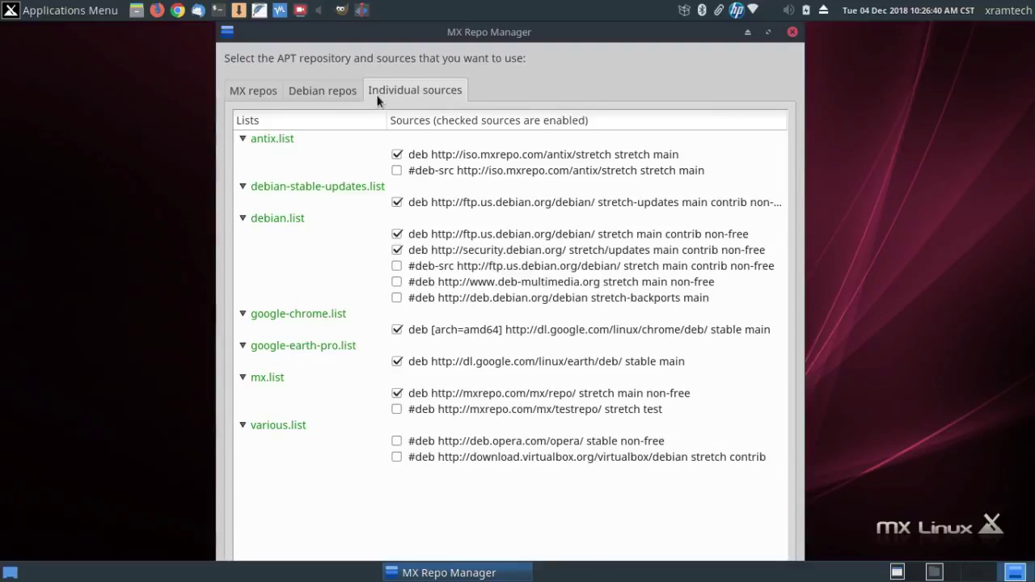
click(792, 32)
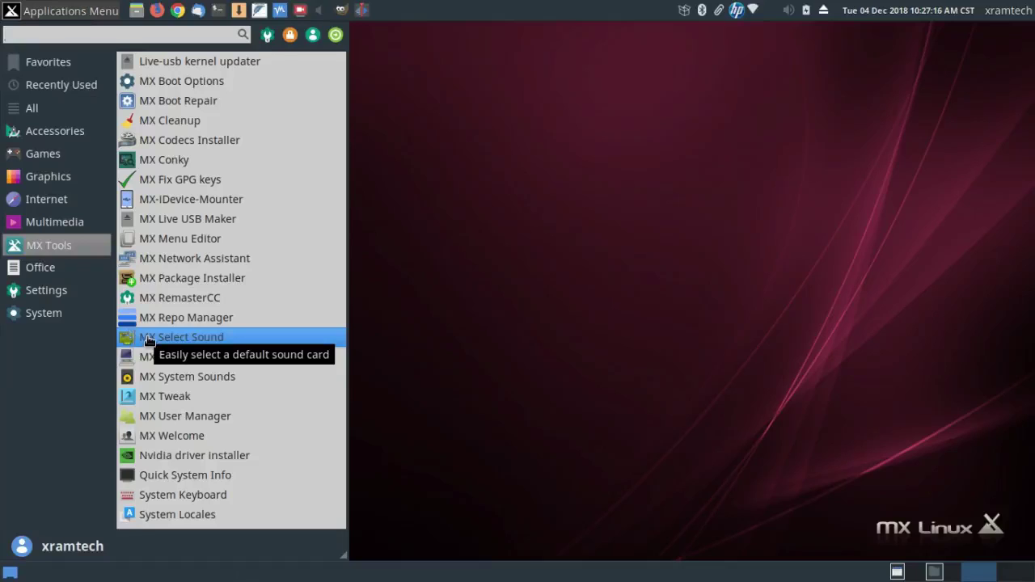
- Launch MX Tweak, review its panel options, and view the available theme sets without choosing one
click(172, 398)
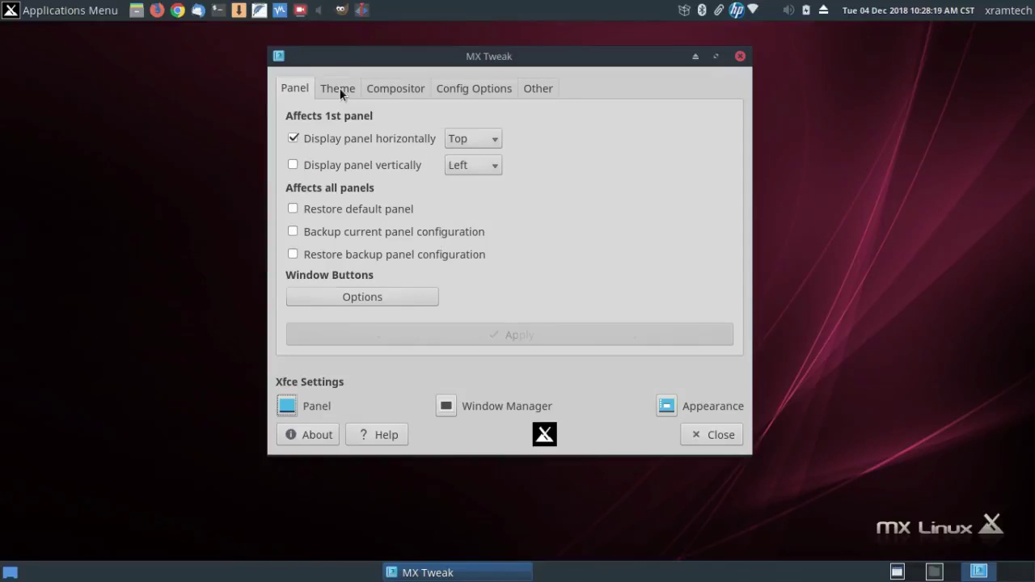
click(338, 89)
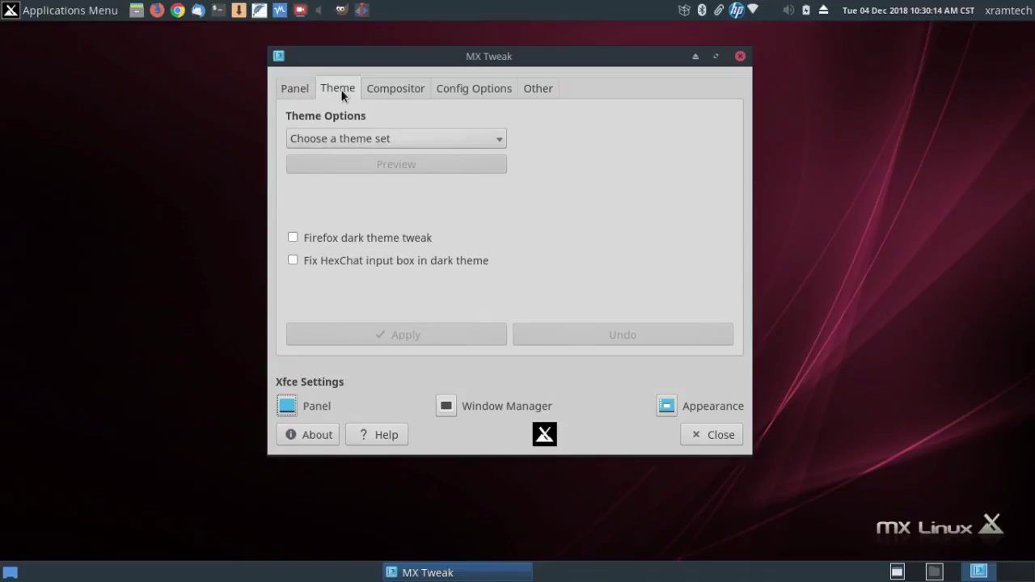
click(498, 141)
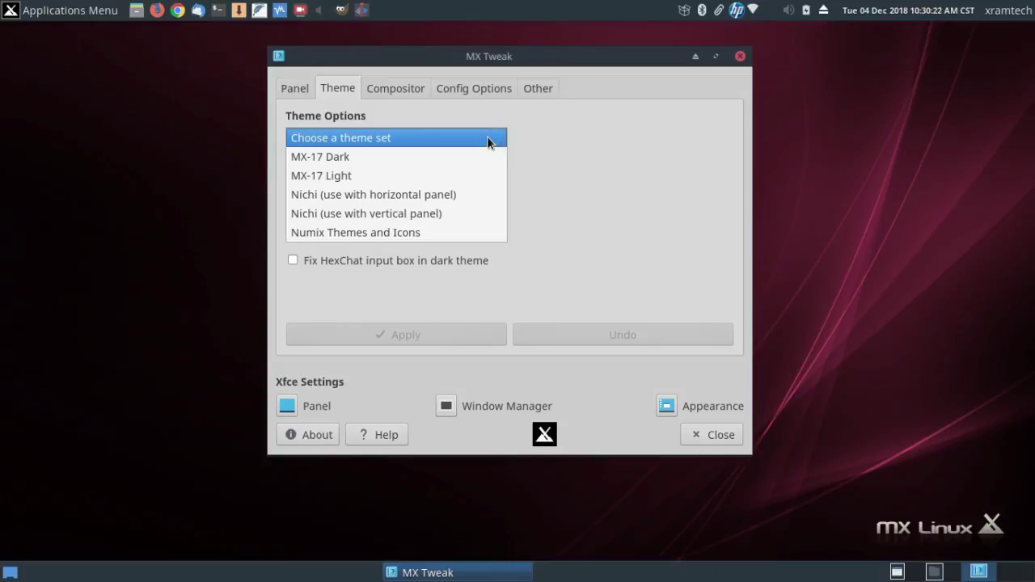
click(533, 142)
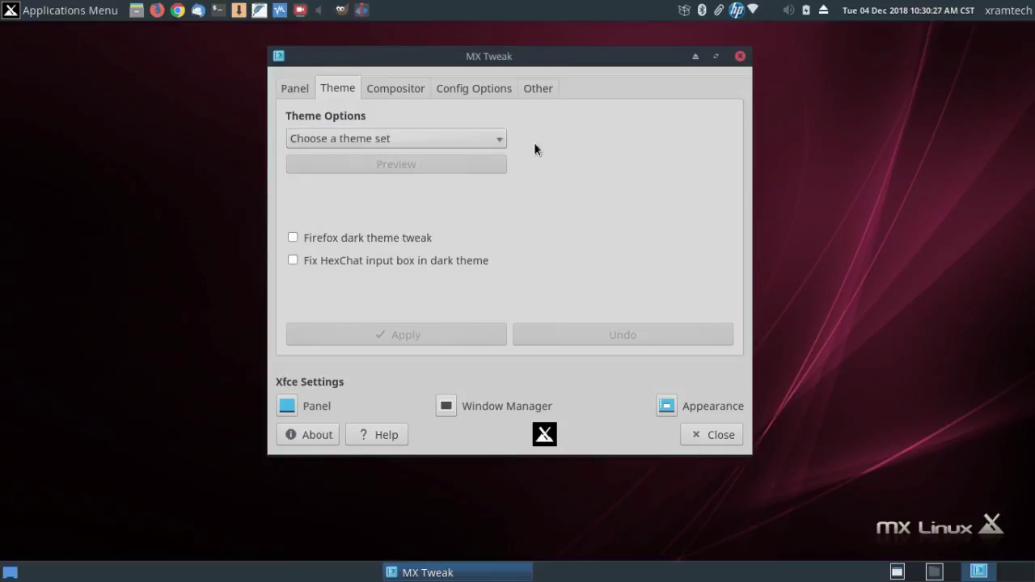
- Review MX Tweak's compositor, configuration and other options, including mounting of internal drives by non-root users
click(415, 83)
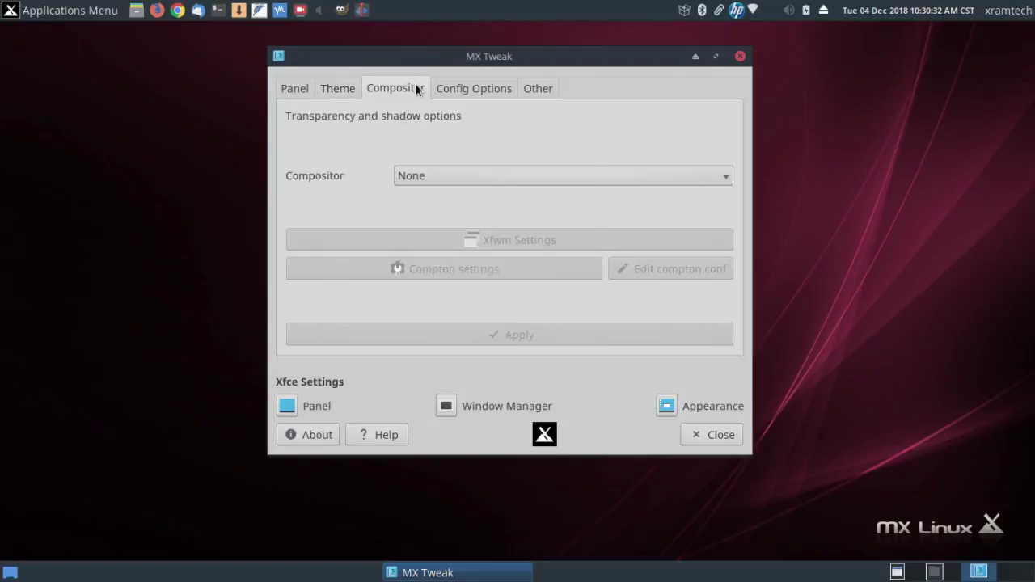
click(449, 90)
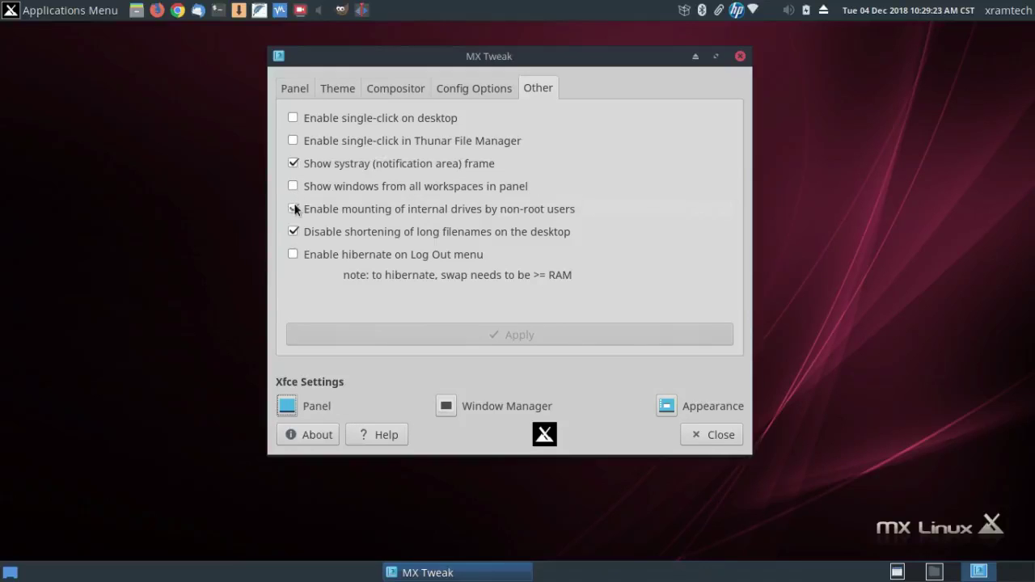
click(295, 207)
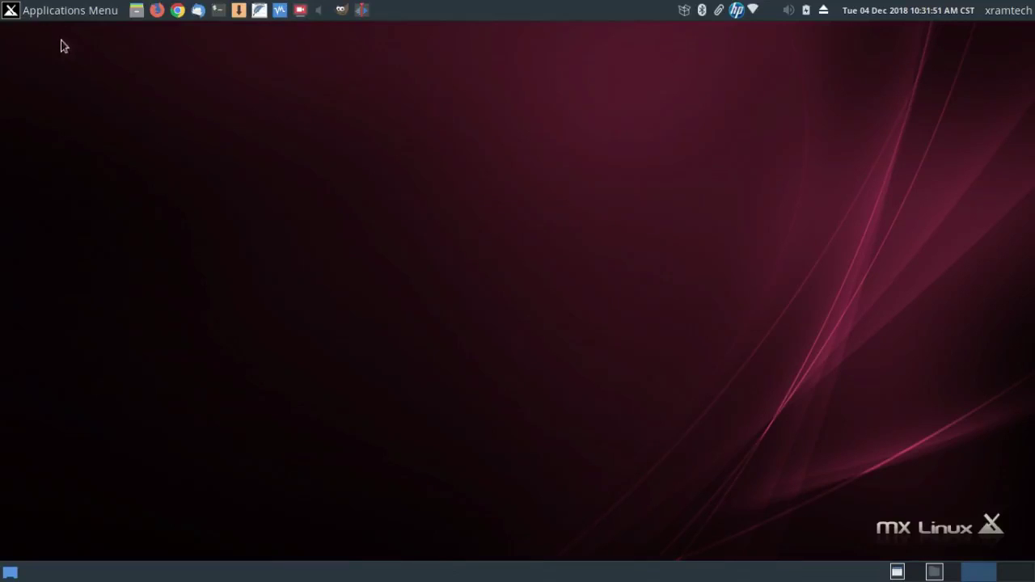
- Launch MX Welcome to review its manual, wiki, forum and tool links, and close it
click(70, 9)
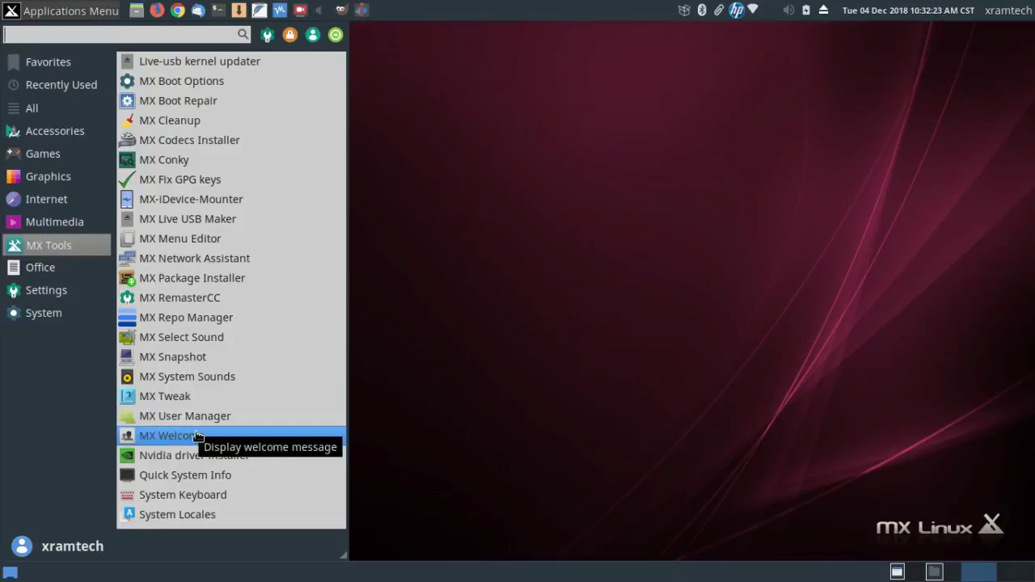
click(196, 437)
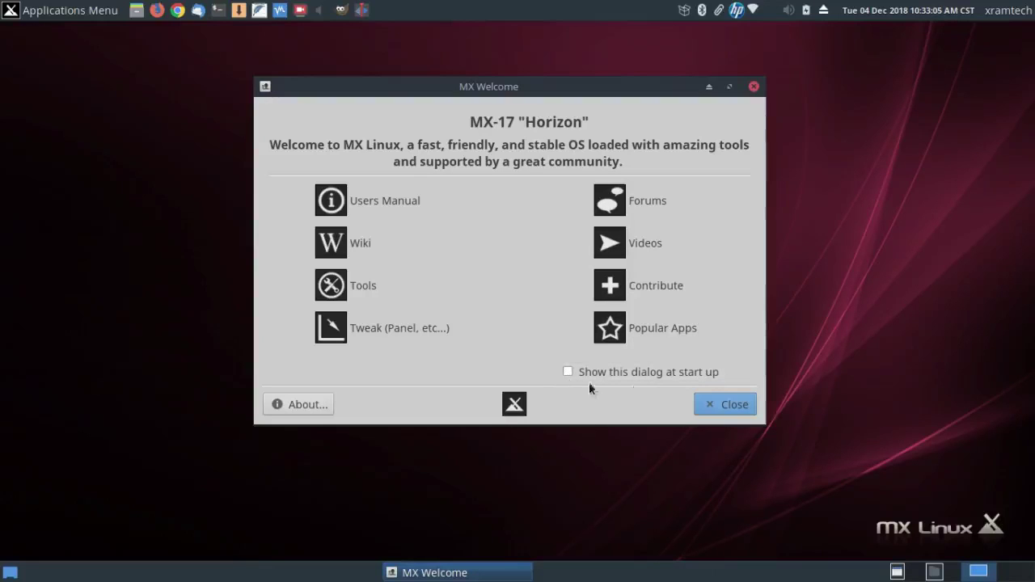
click(718, 406)
- Launch Quick System Info, review its report from the beginning, and tile the terminal on one half of the screen
key(super)
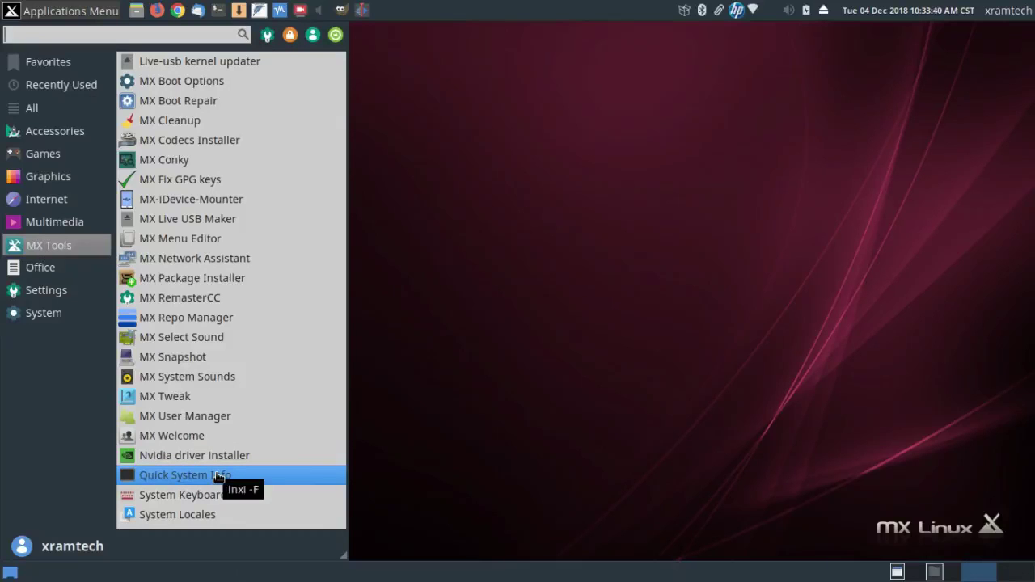
click(217, 477)
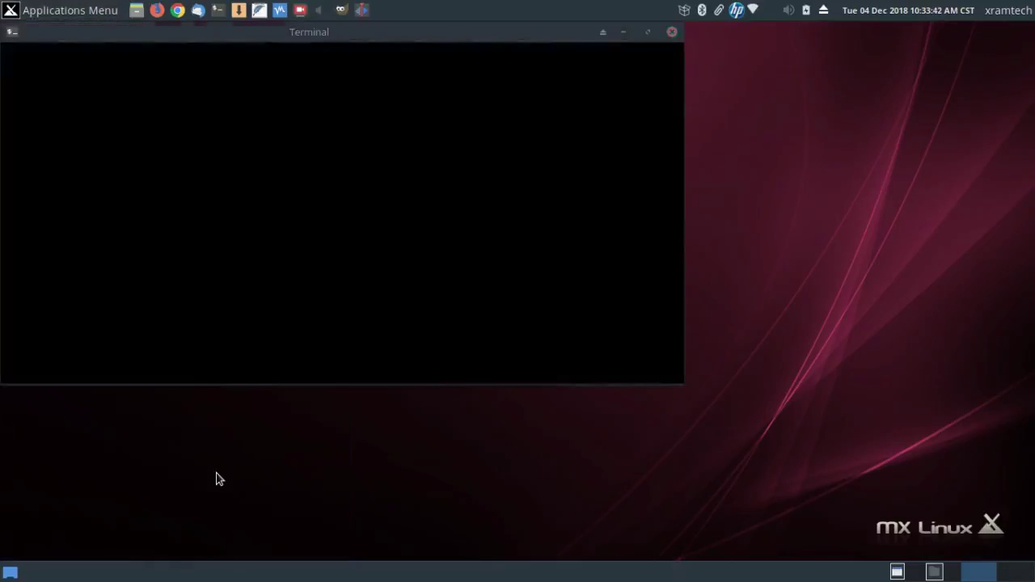
click(650, 34)
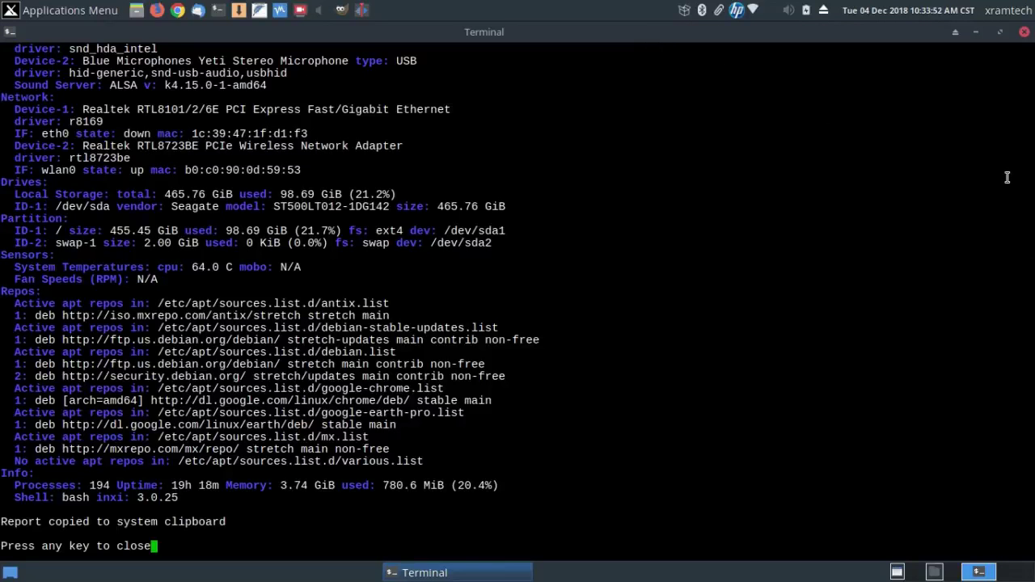
scroll(1006, 177, up, 5)
scroll(1007, 177, up, 4)
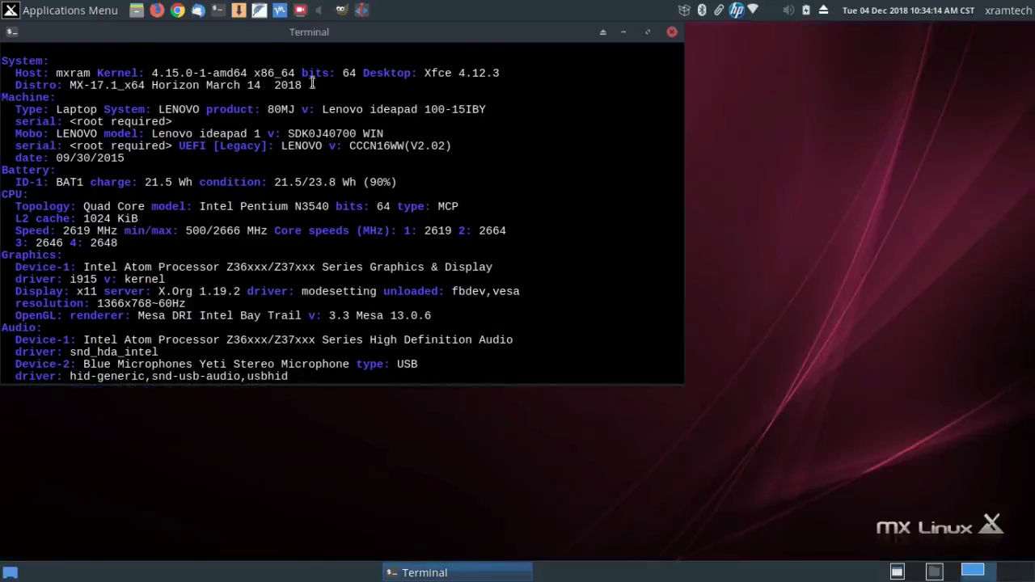
key(super+Left)
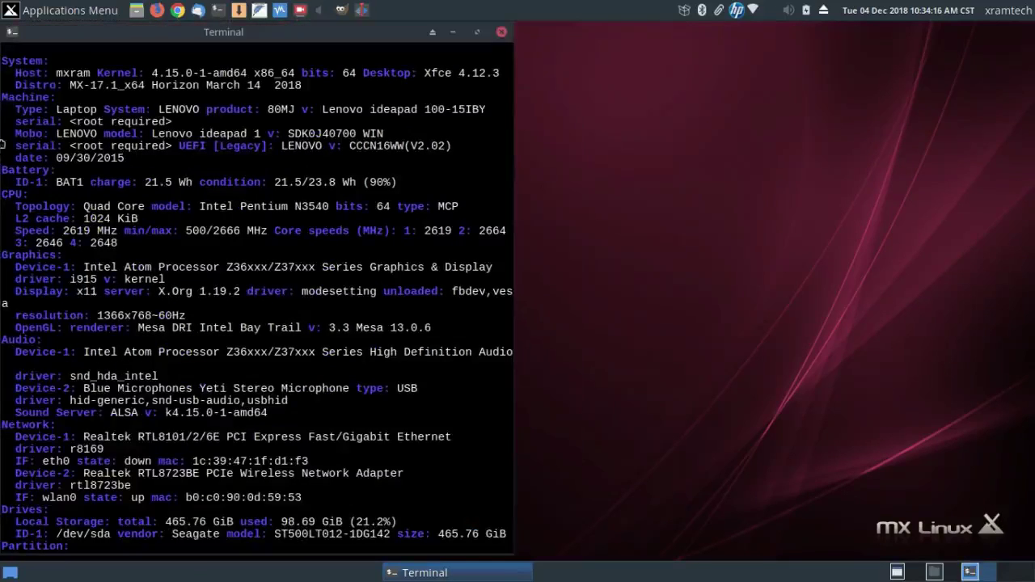
- Run inxi -v 8 in a second terminal tiled beside the report, review the output from its start, and close both terminals
click(220, 12)
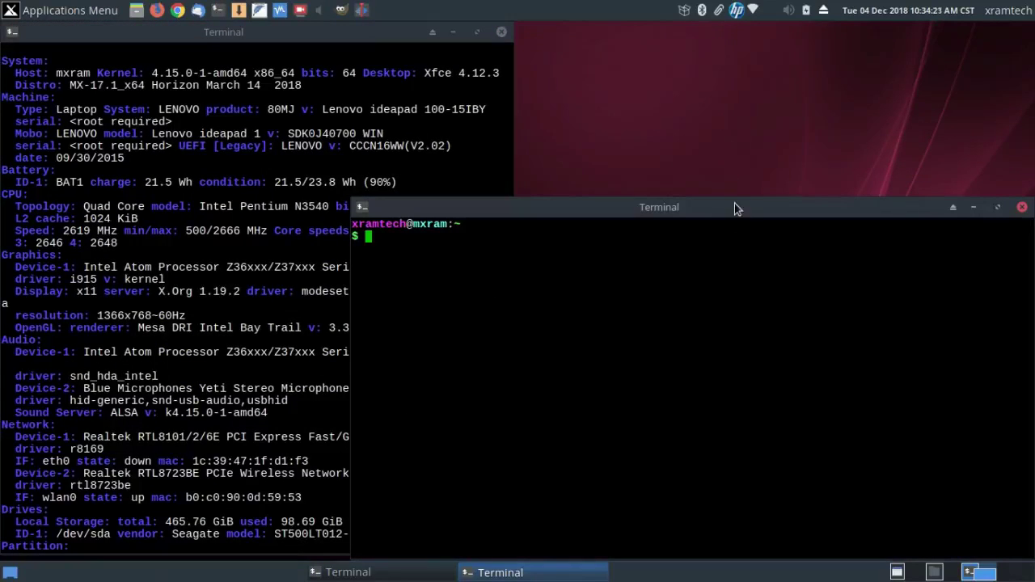
key(super+Right)
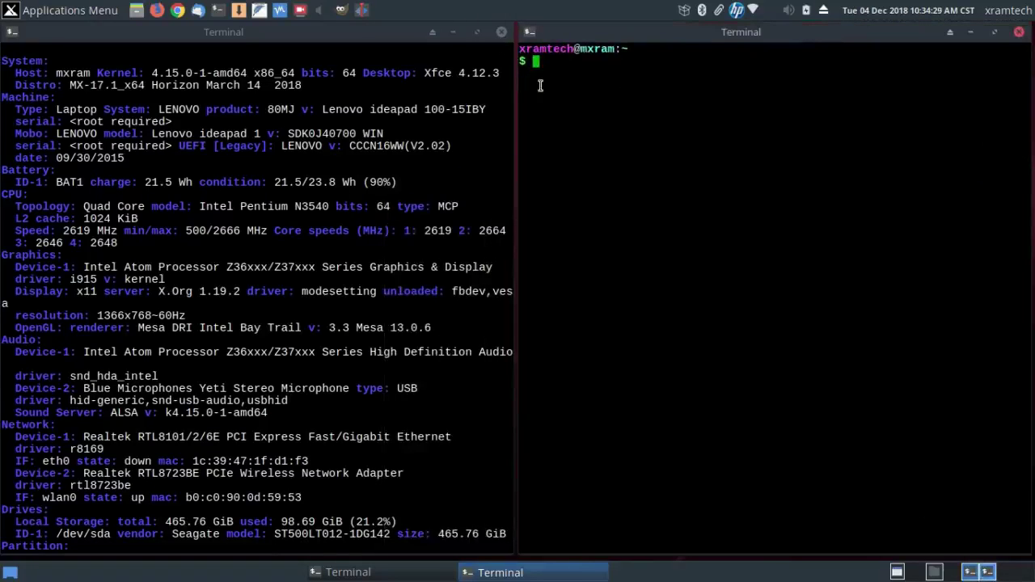
text(inxi -v 8)
key(Return)
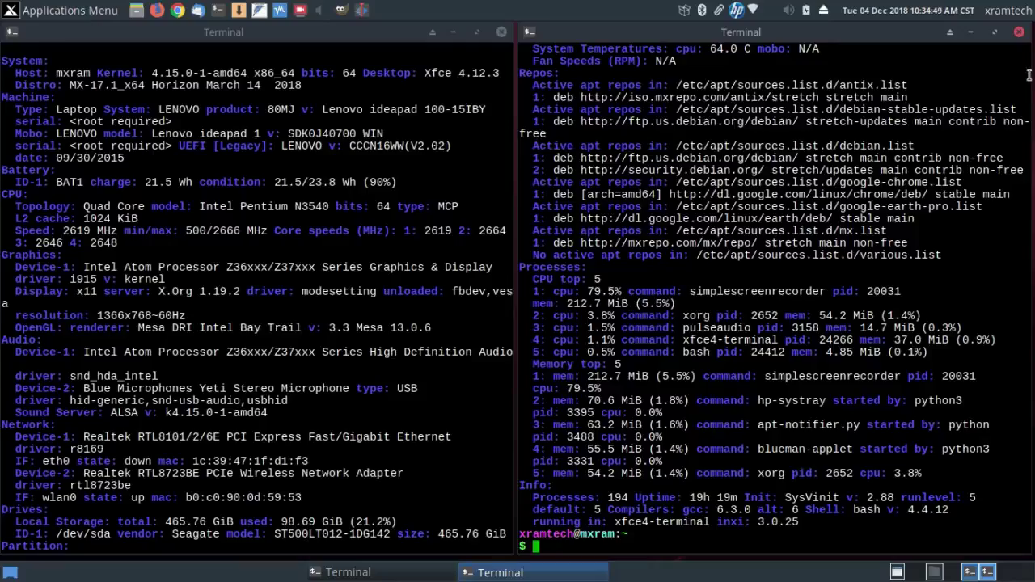
scroll(1028, 74, up, 20)
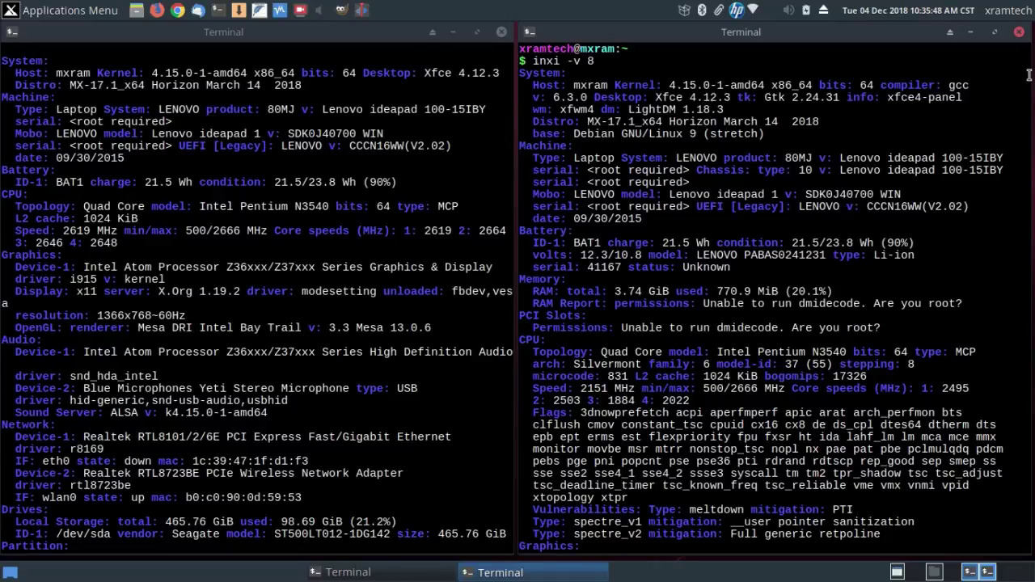
click(1019, 34)
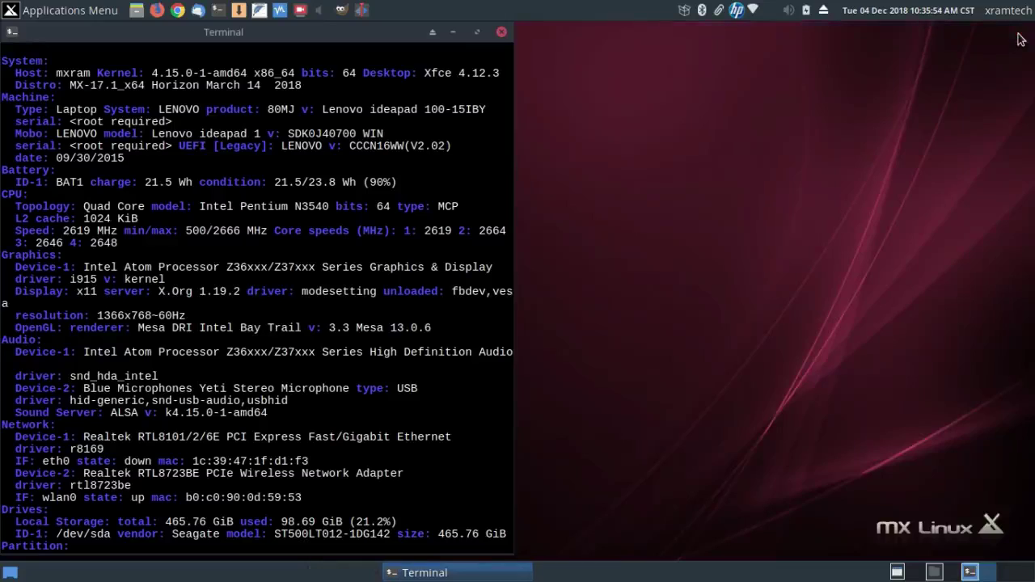
click(502, 32)
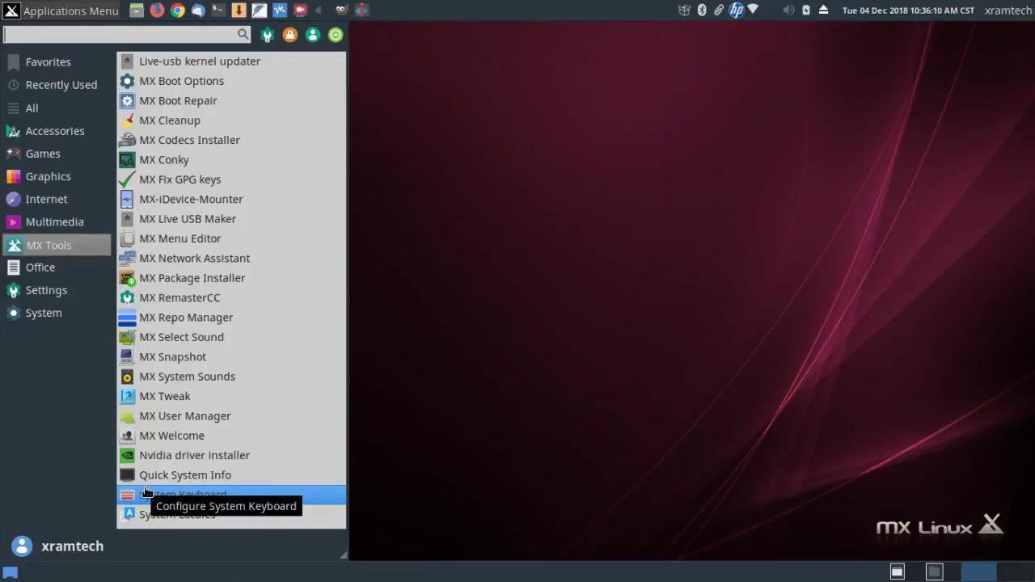
- Launch System Locales, look through the locales to be generated, proceed without changing the selection, and dismiss the permissions notice
click(230, 515)
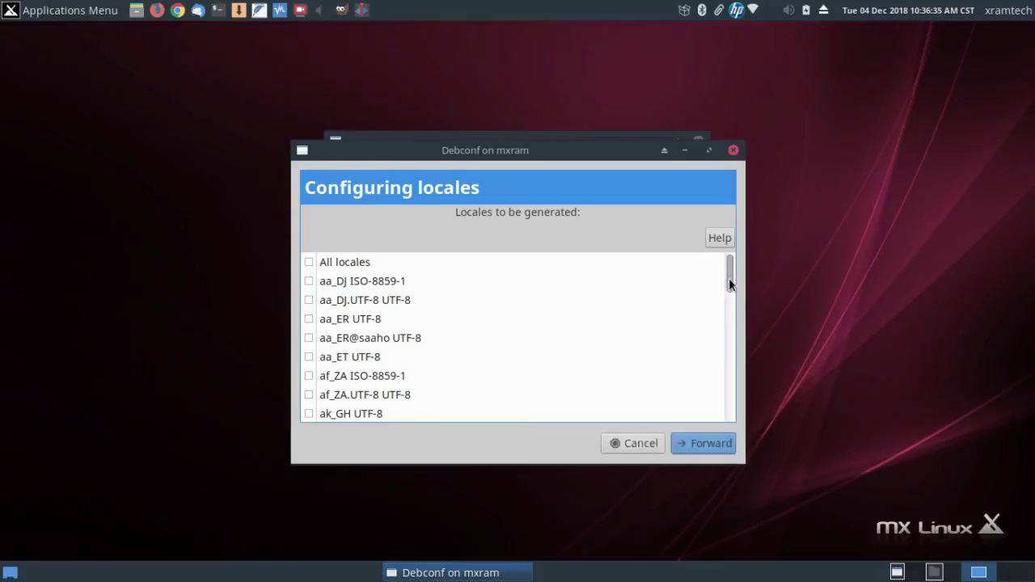
drag(728, 283, 713, 424)
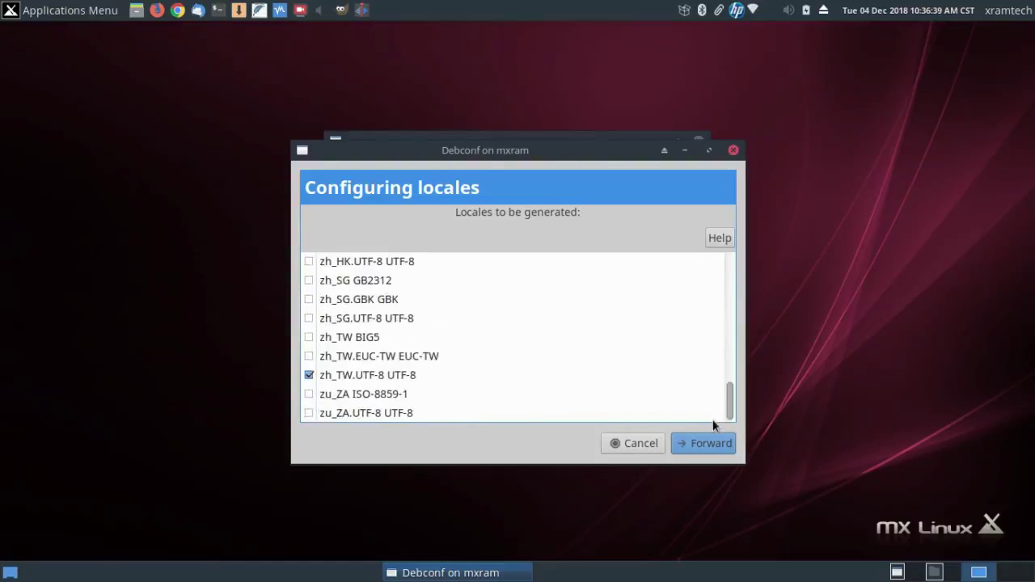
click(704, 441)
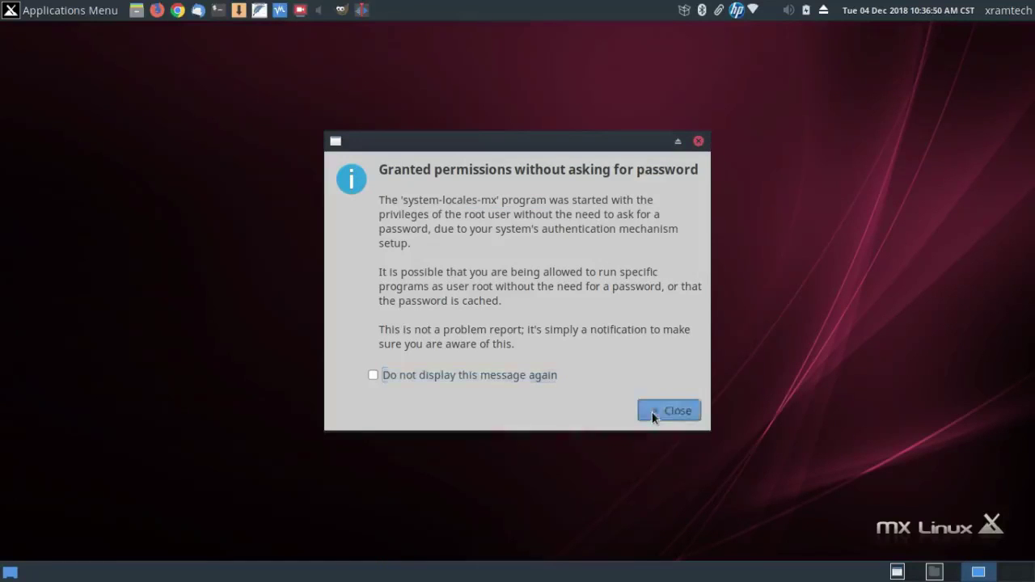
click(652, 412)
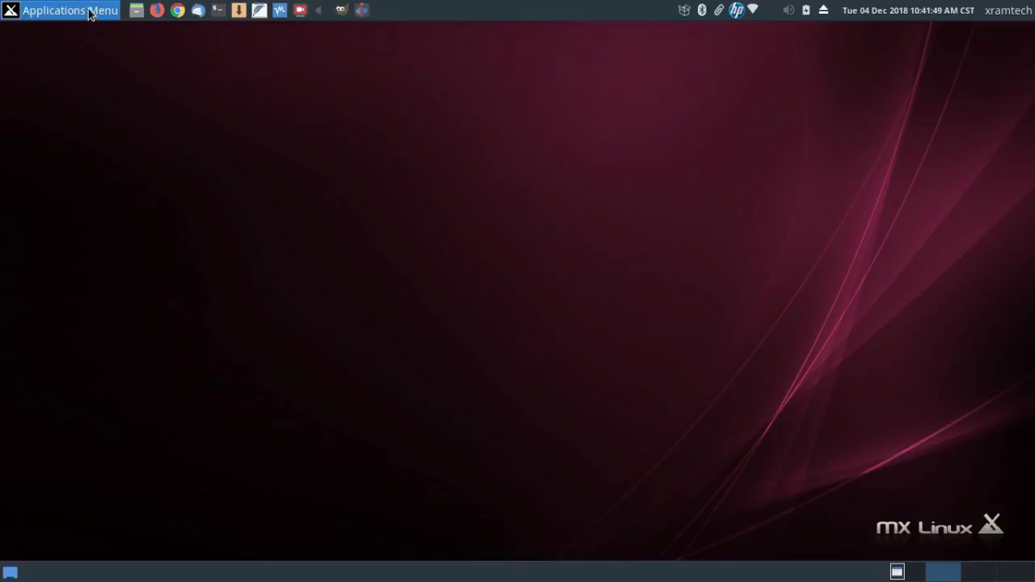
- Launch Htop from the System category, maximize it to examine the running processes and resource usage, and close it
click(89, 14)
click(45, 313)
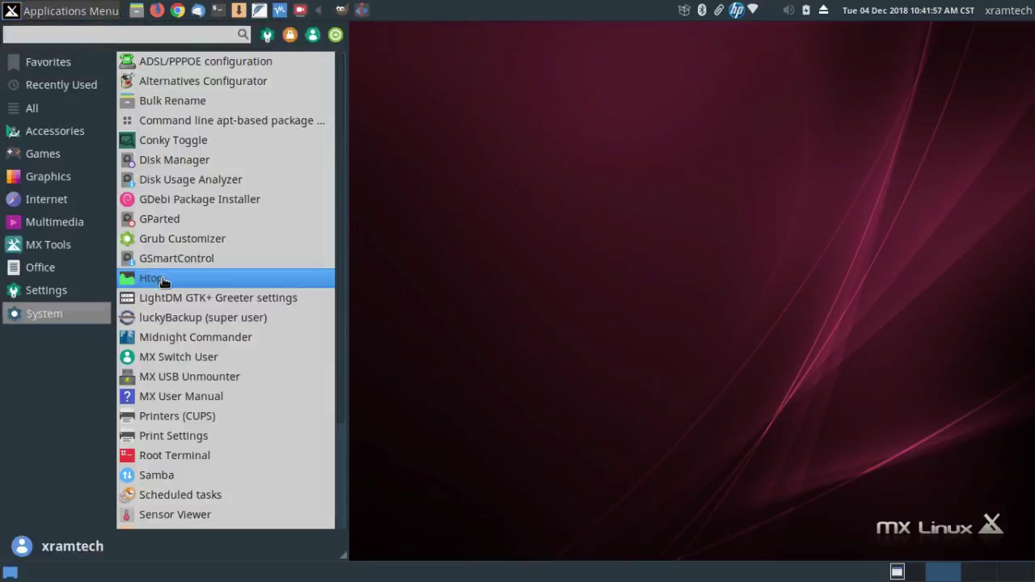
click(162, 278)
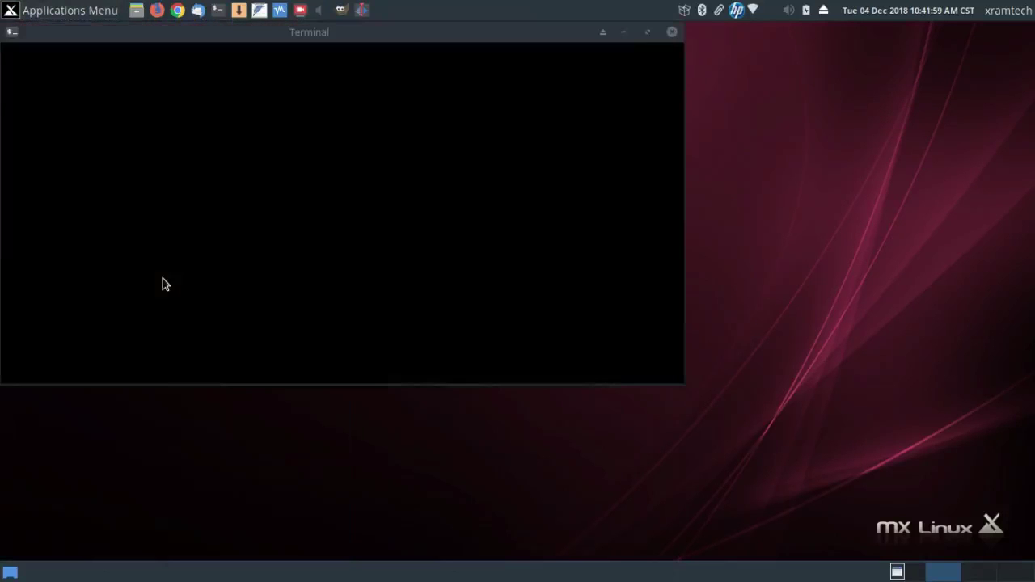
click(651, 31)
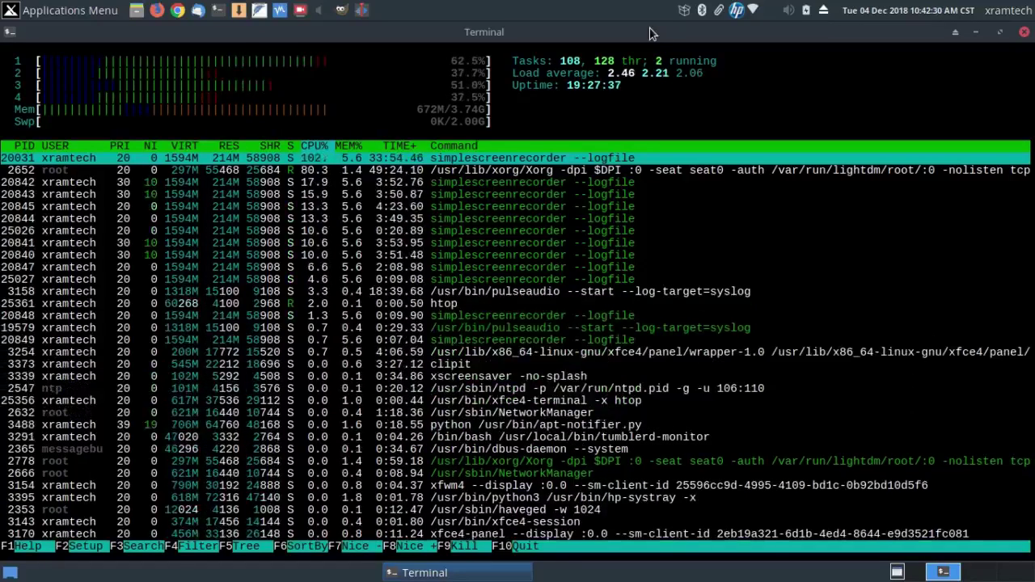
click(1024, 31)
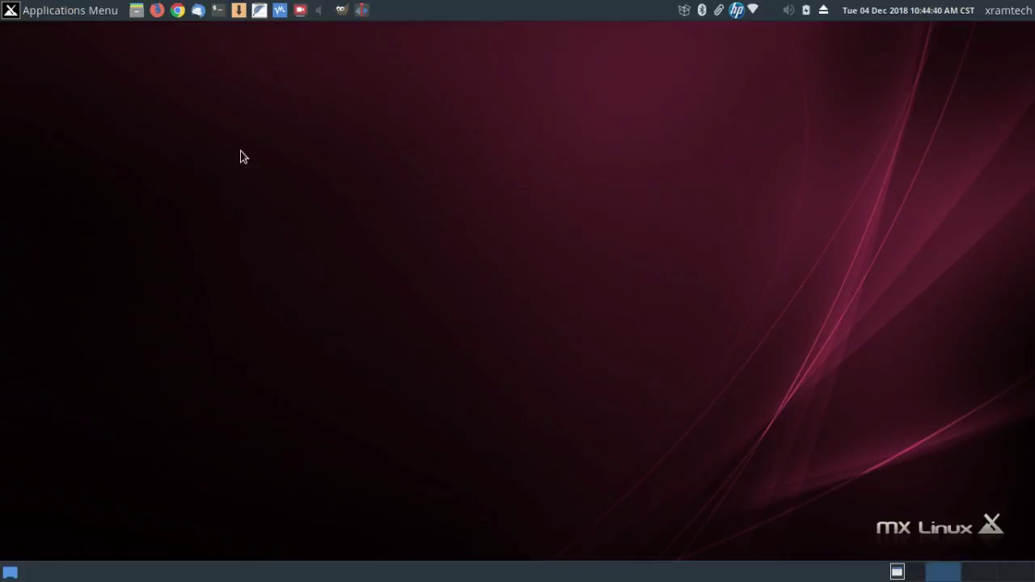